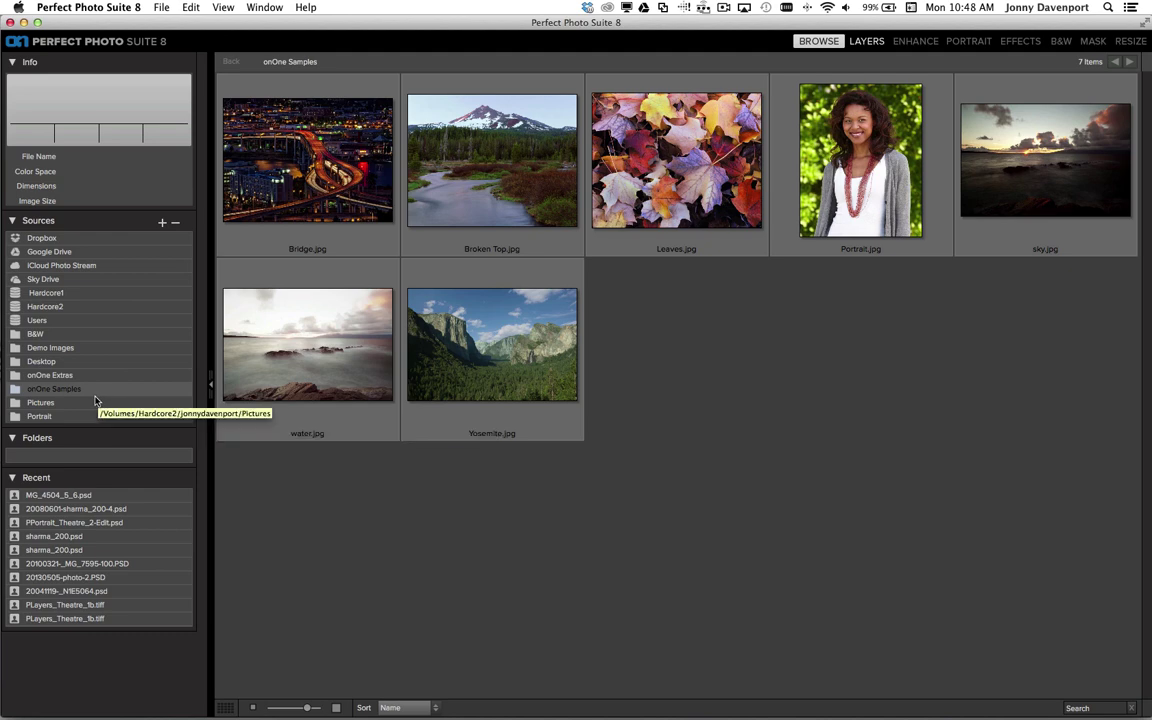
Add the user's Desktop folder as a new favorite source
{"action": "left_click", "coordinate": [163, 222]}
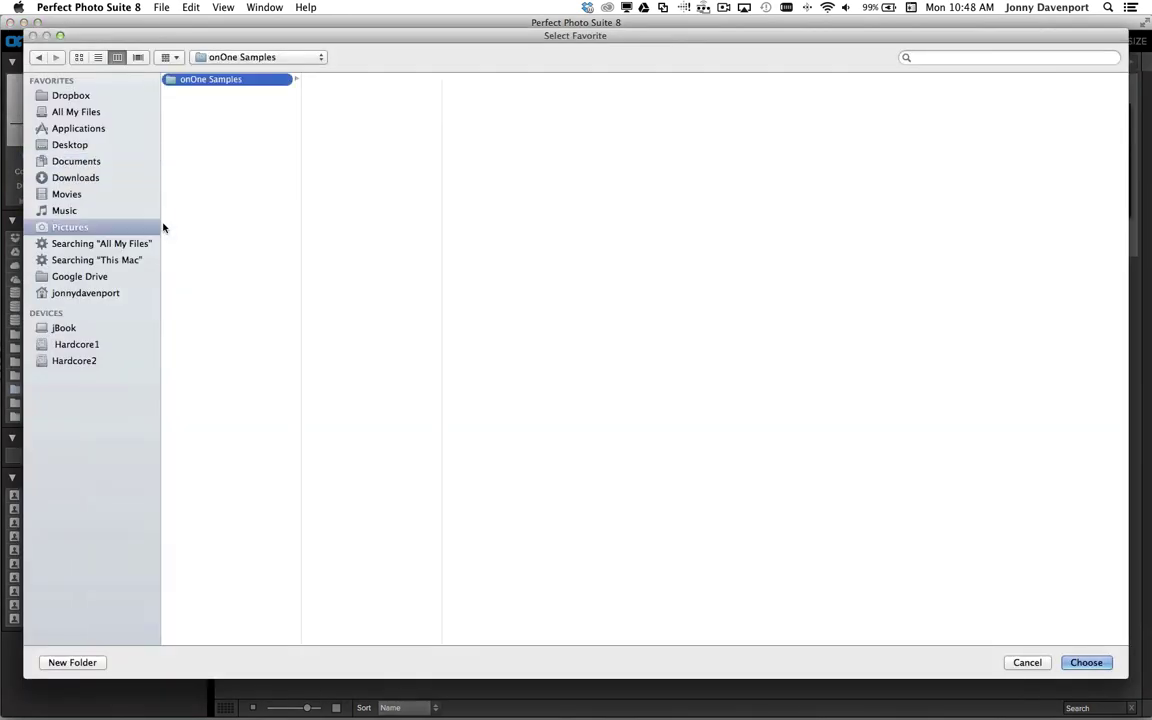
{"action": "left_click", "coordinate": [85, 147]}
{"action": "left_click", "coordinate": [186, 142]}
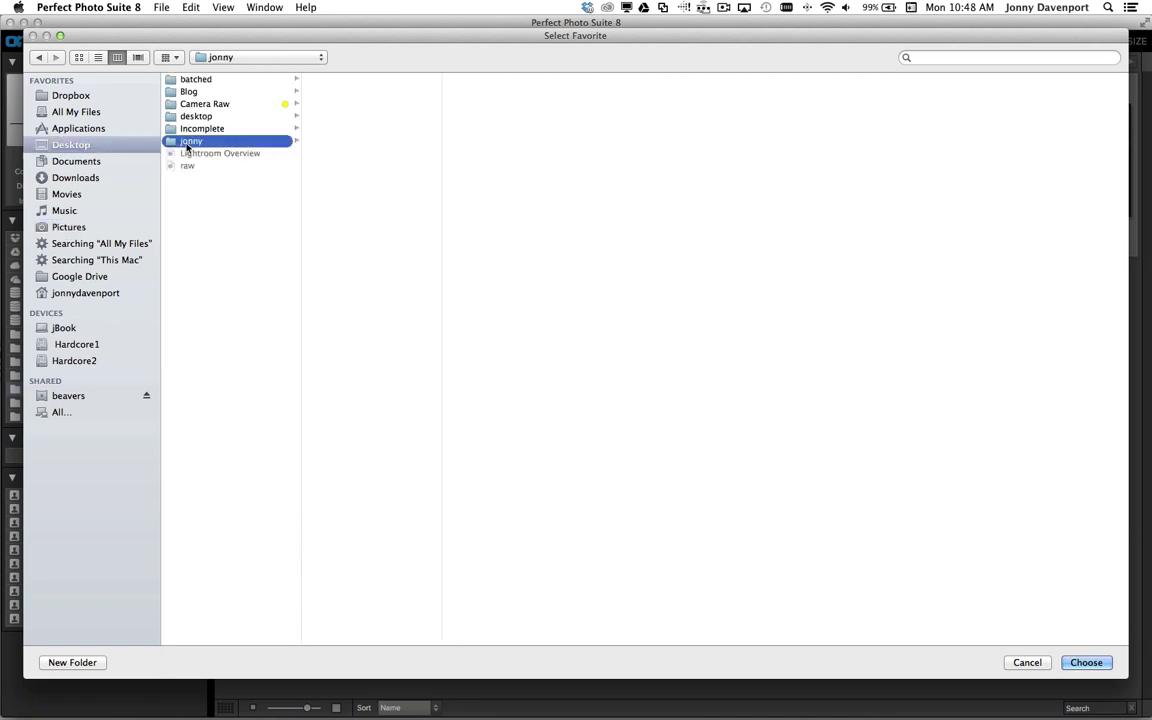
{"action": "left_click", "coordinate": [1086, 662]}
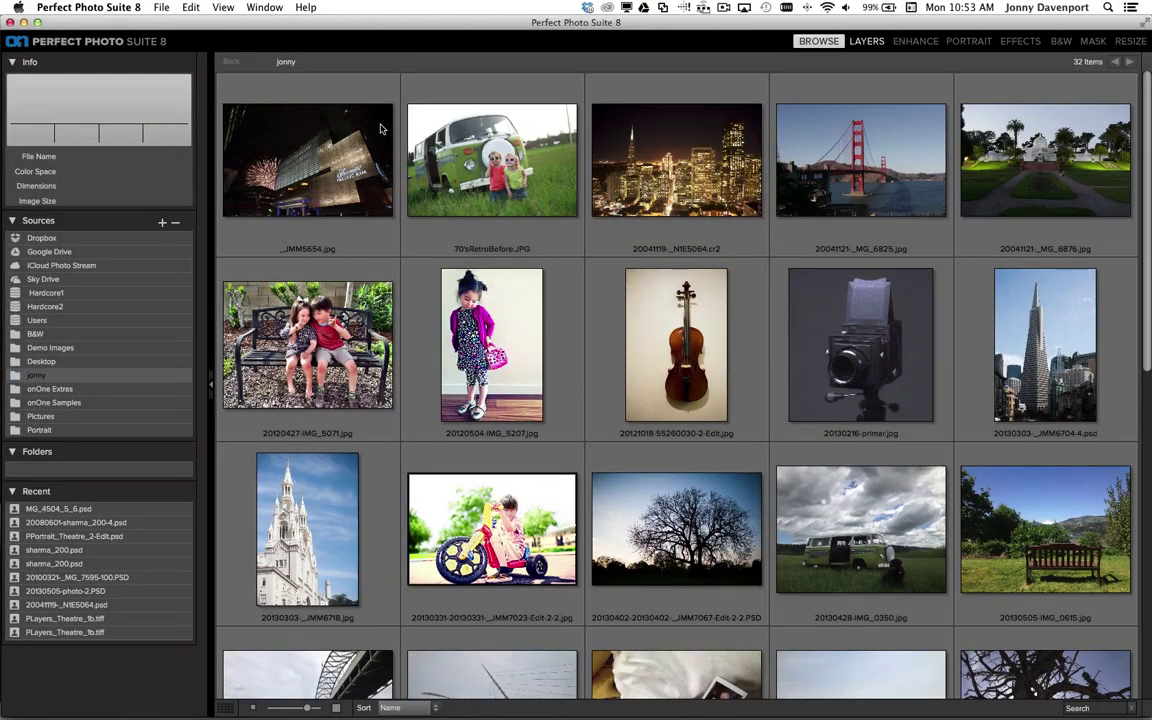
Show the Portrait folder's images and select the bridal portrait sharma_200.psd
{"action": "left_click", "coordinate": [380, 129]}
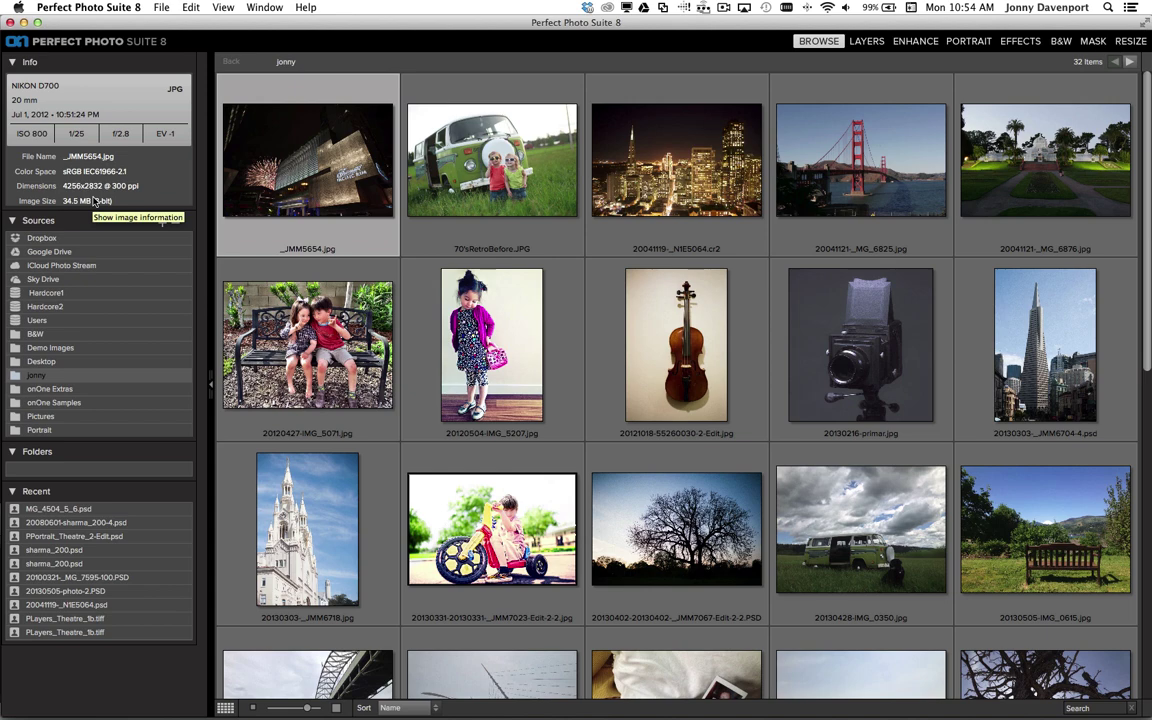
{"action": "left_click", "coordinate": [47, 431]}
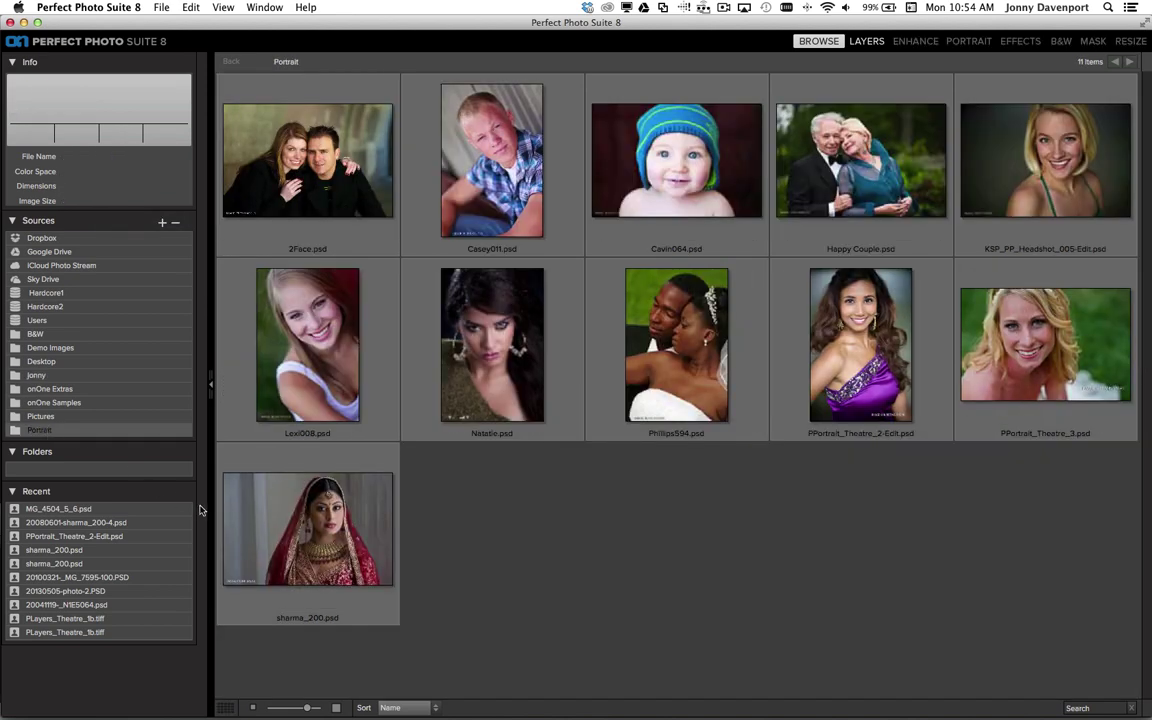
{"action": "left_click", "coordinate": [298, 520]}
Send sharma_200.psd to Perfect Layers for editing from its right-click menu
{"action": "right_click", "coordinate": [298, 520]}
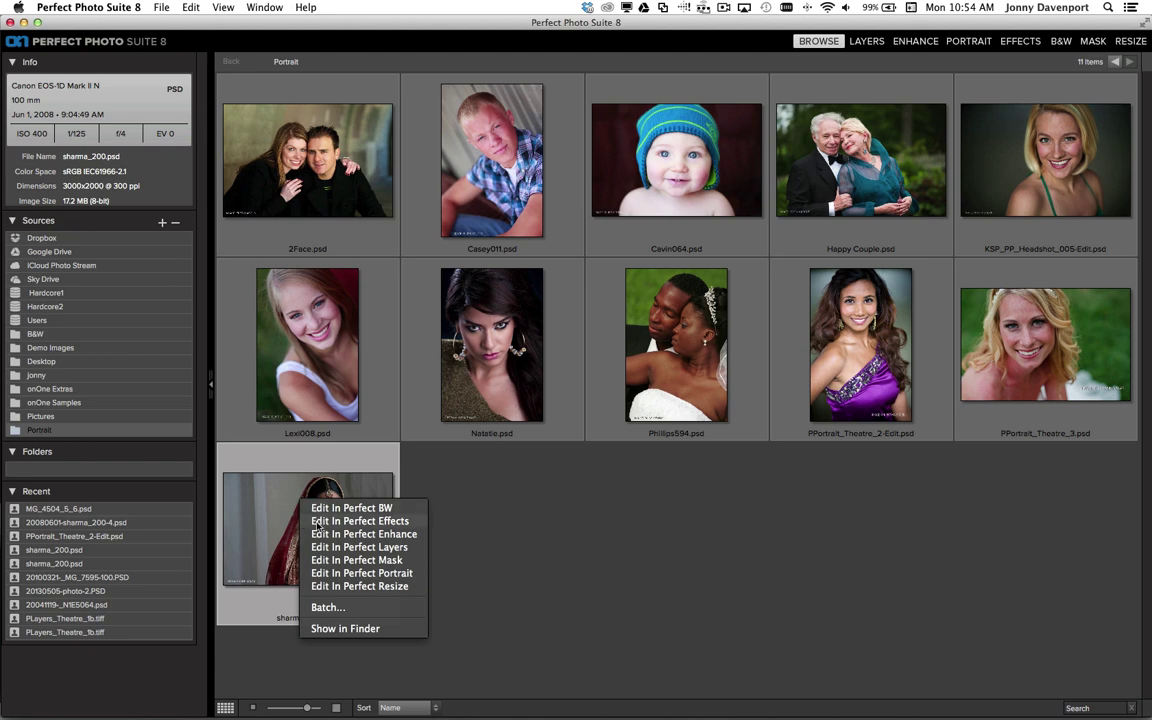
{"action": "left_click", "coordinate": [481, 540]}
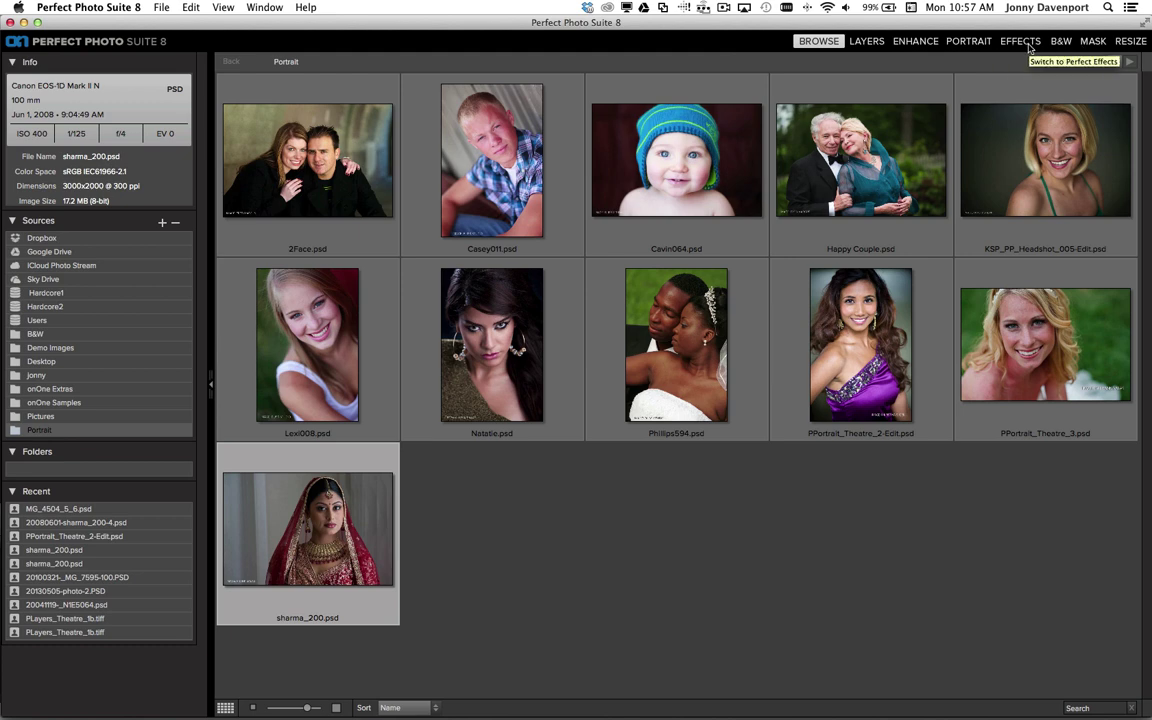
{"action": "right_click", "coordinate": [313, 538]}
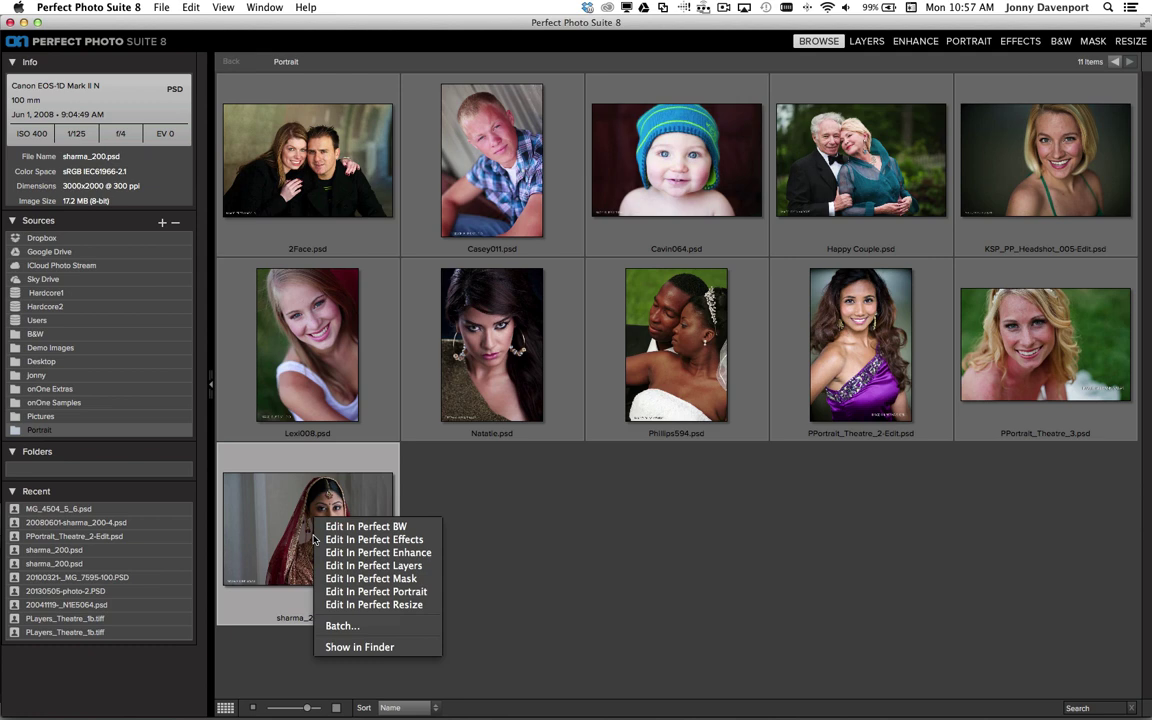
{"action": "left_click", "coordinate": [388, 566]}
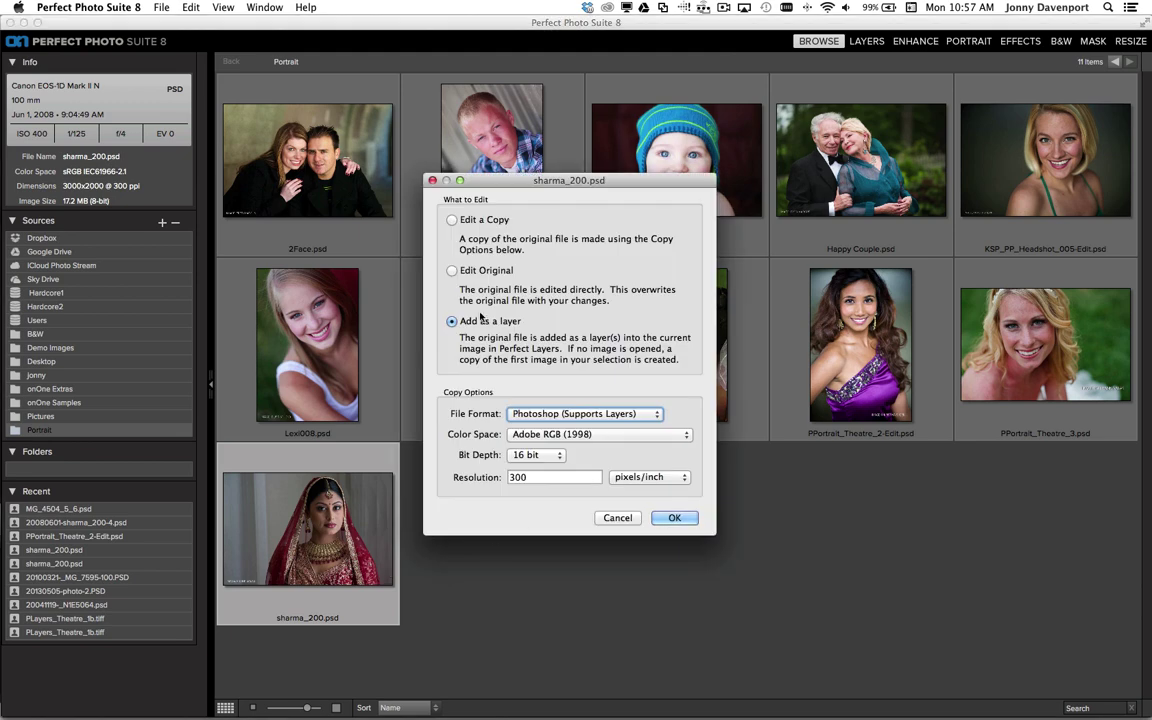
Edit a copy in Photoshop format, Adobe RGB (1998), 16 bit, and confirm with OK
{"action": "left_click", "coordinate": [453, 222]}
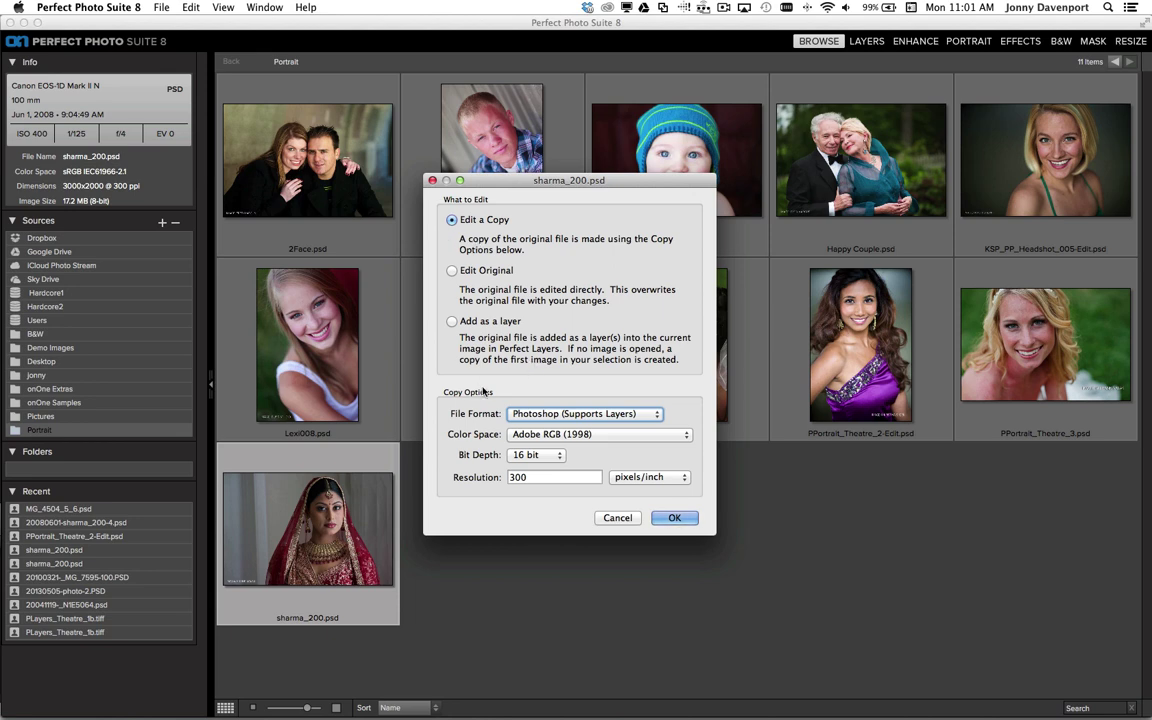
{"action": "left_click", "coordinate": [549, 414]}
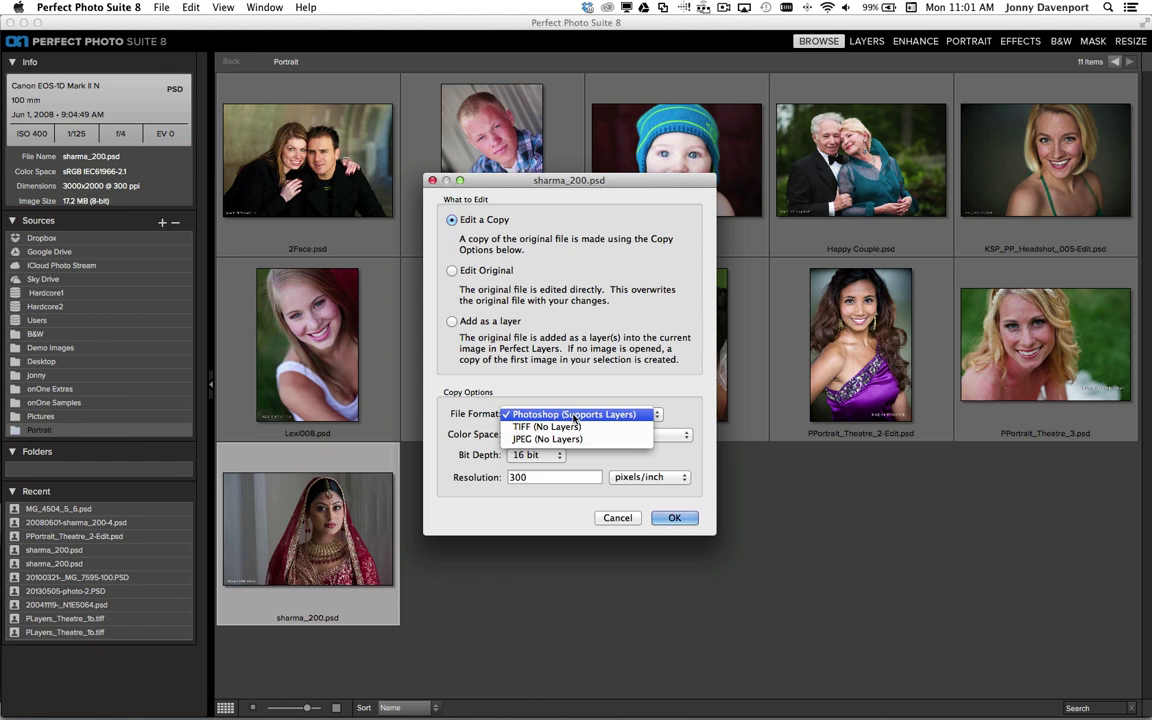
{"action": "left_click", "coordinate": [574, 414]}
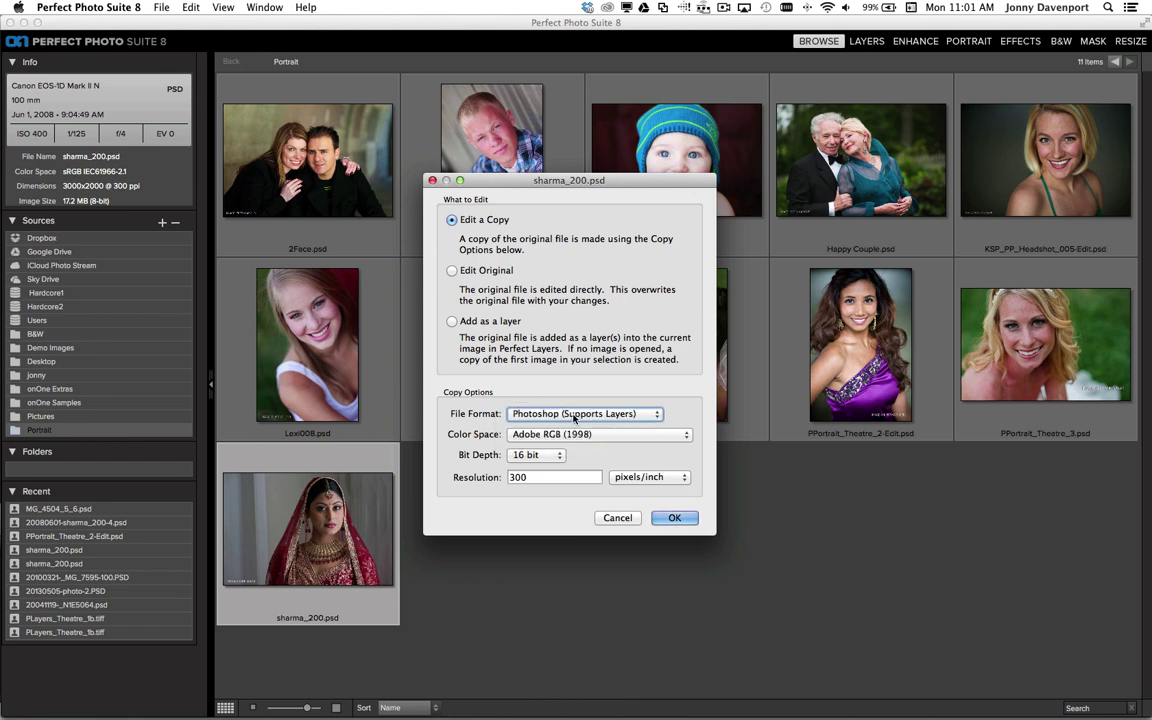
{"action": "left_click", "coordinate": [558, 434]}
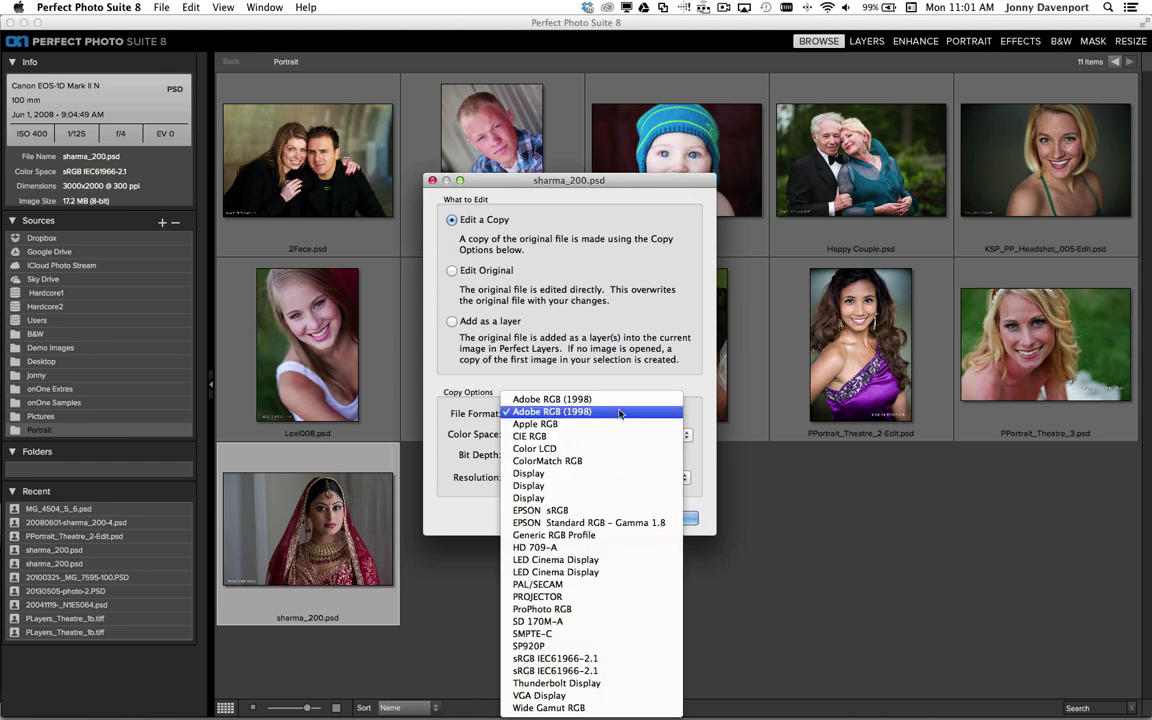
{"action": "left_click", "coordinate": [555, 411]}
{"action": "left_click", "coordinate": [548, 456]}
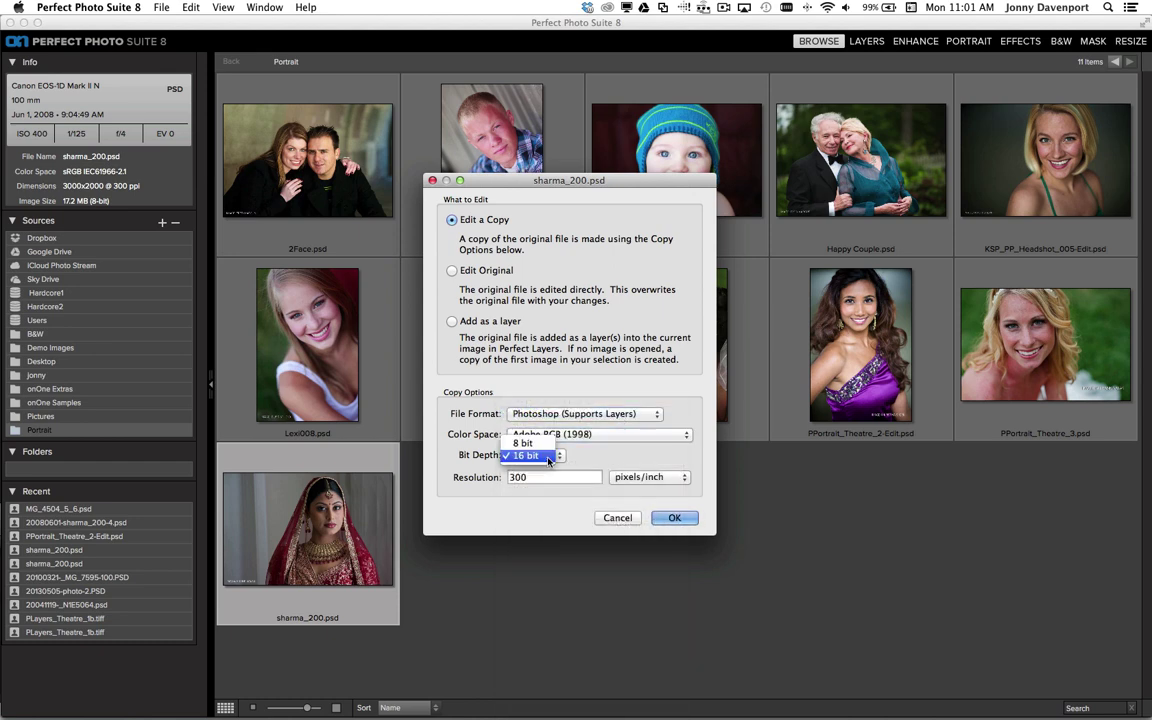
{"action": "left_click", "coordinate": [579, 461]}
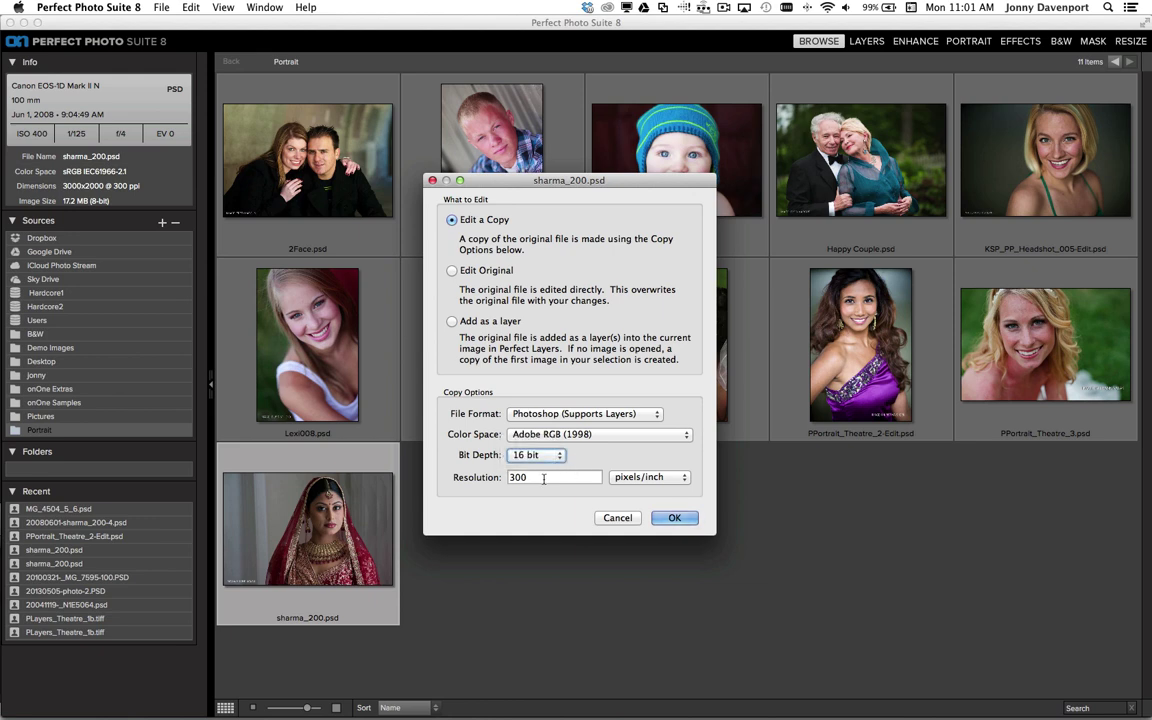
{"action": "left_click", "coordinate": [674, 518]}
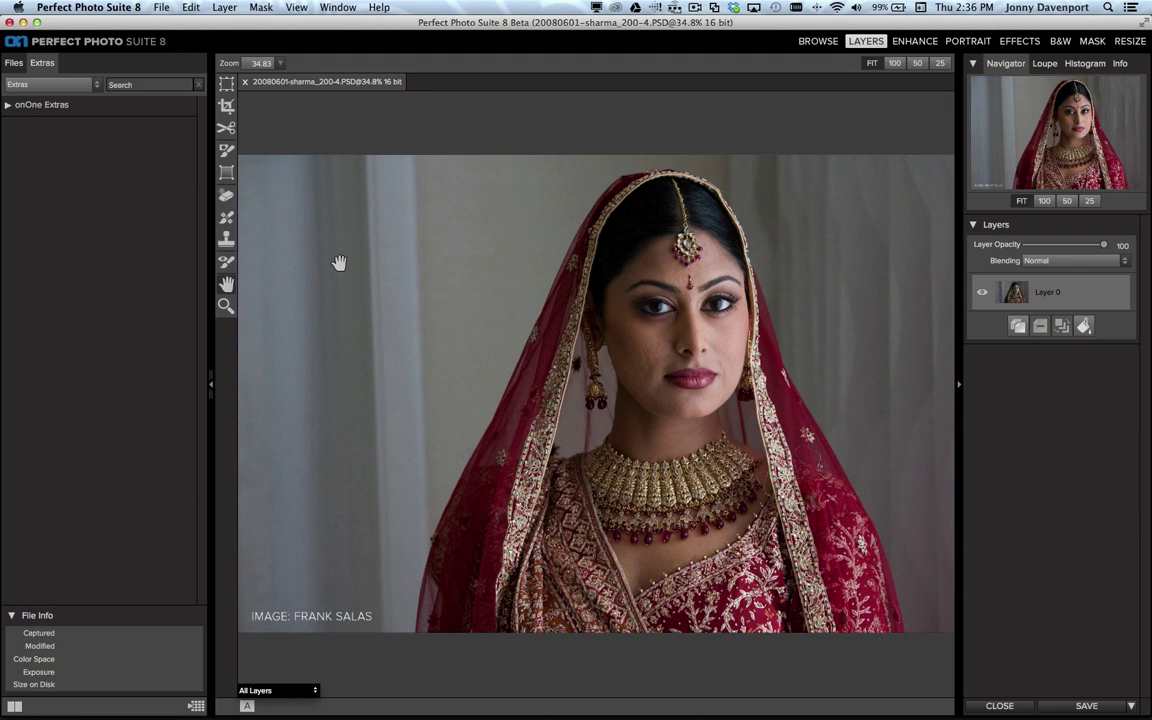
Zoom in with the Zoom tool (Z) on the bride's brow to 100%
{"action": "key", "text": "z"}
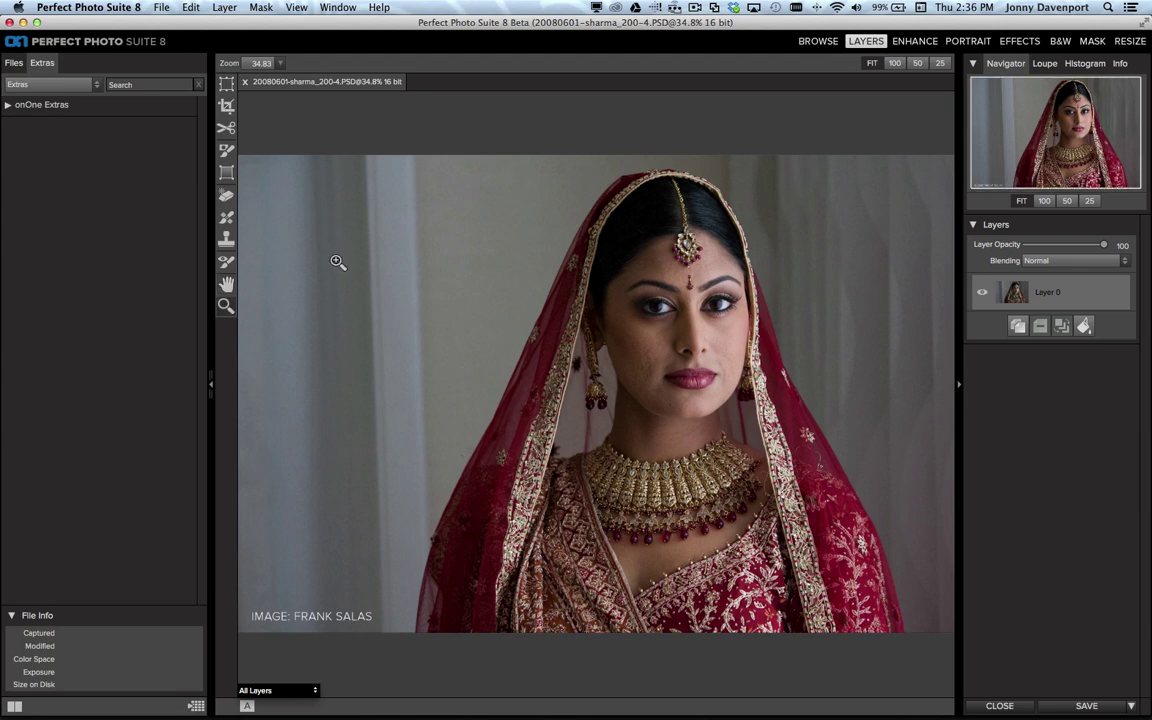
{"action": "left_click", "coordinate": [585, 256]}
{"action": "left_click", "coordinate": [605, 268]}
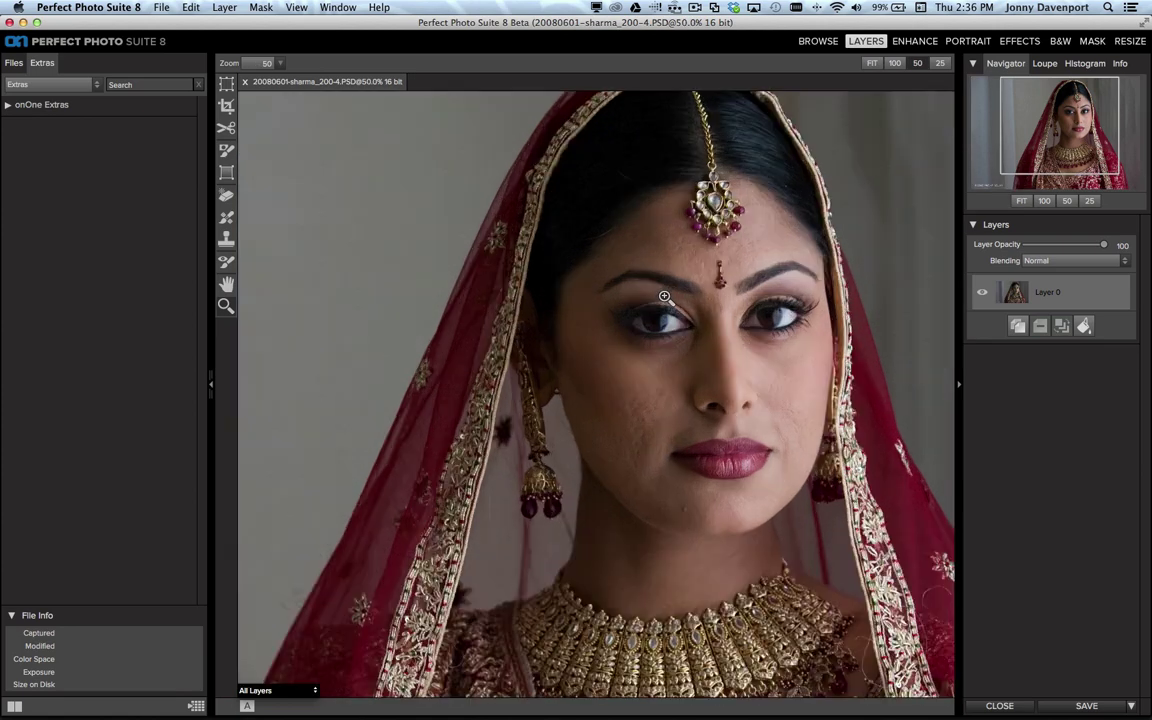
{"action": "left_click", "coordinate": [664, 297]}
{"action": "left_click", "coordinate": [664, 297]}
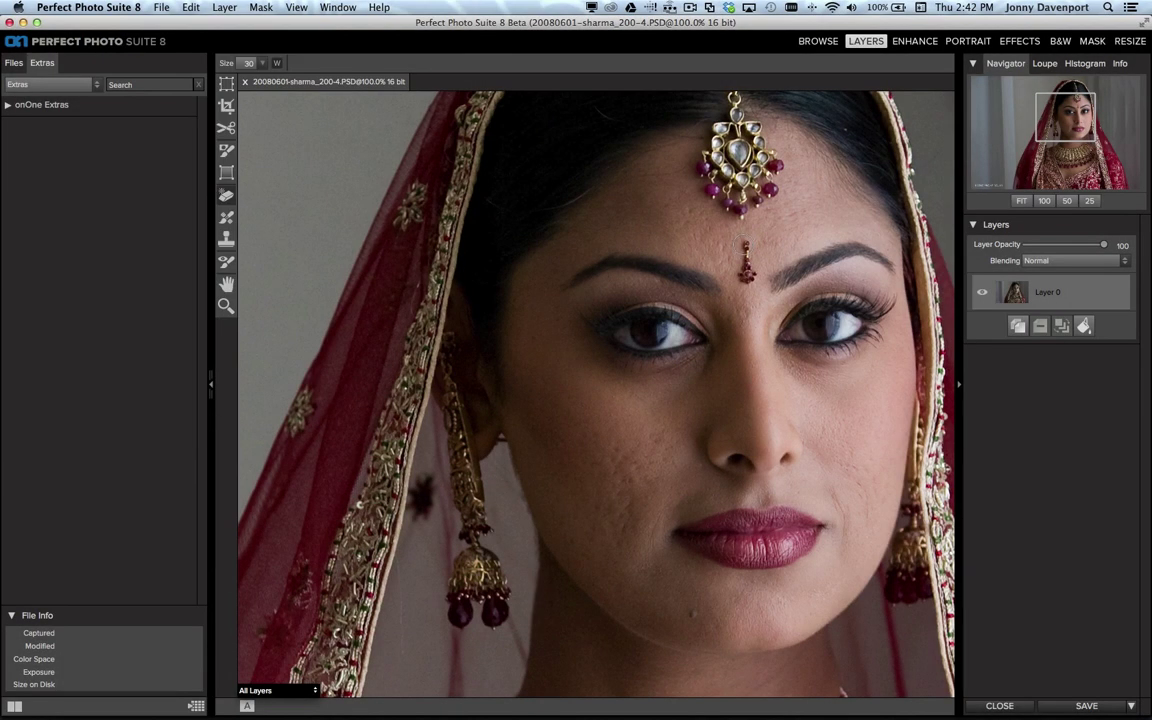
Erase the mark between the brows and the chin spot, then zoom out to 66.7%
{"action": "mouse_move", "coordinate": [744, 242]}
{"action": "left_mouse_down"}
{"action": "mouse_move", "coordinate": [743, 276]}
{"action": "mouse_move", "coordinate": [747, 255]}
{"action": "left_mouse_up"}
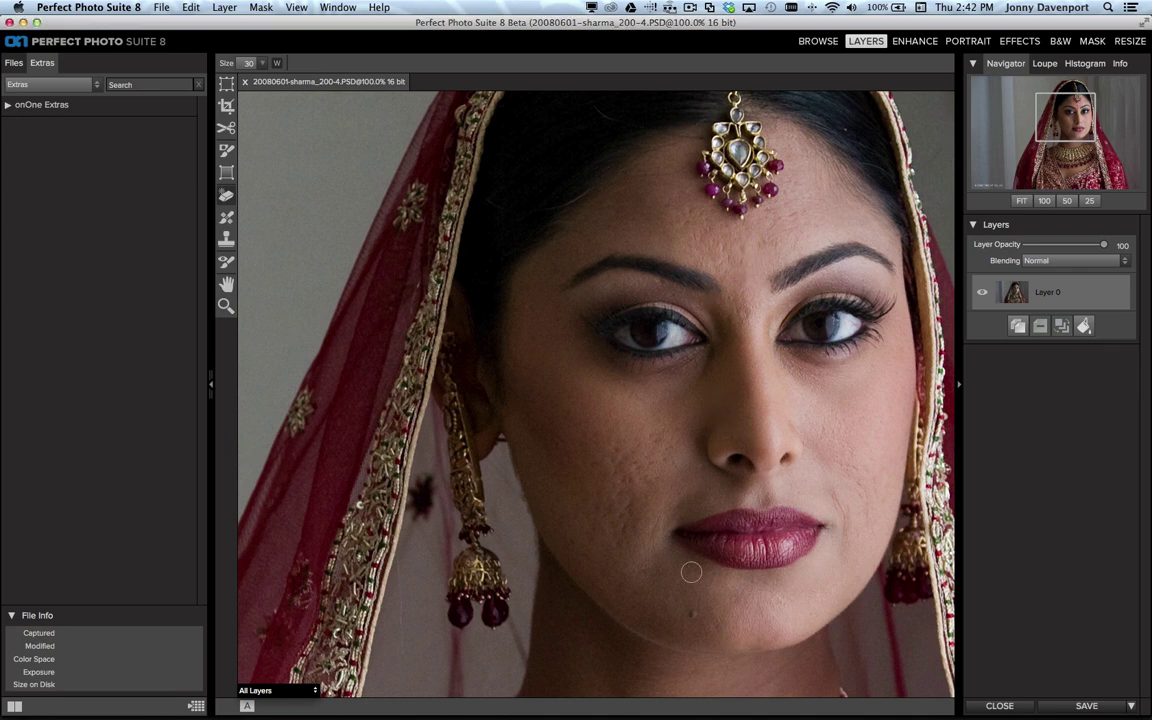
{"action": "left_click", "coordinate": [694, 613]}
{"action": "key", "text": "super+minus"}
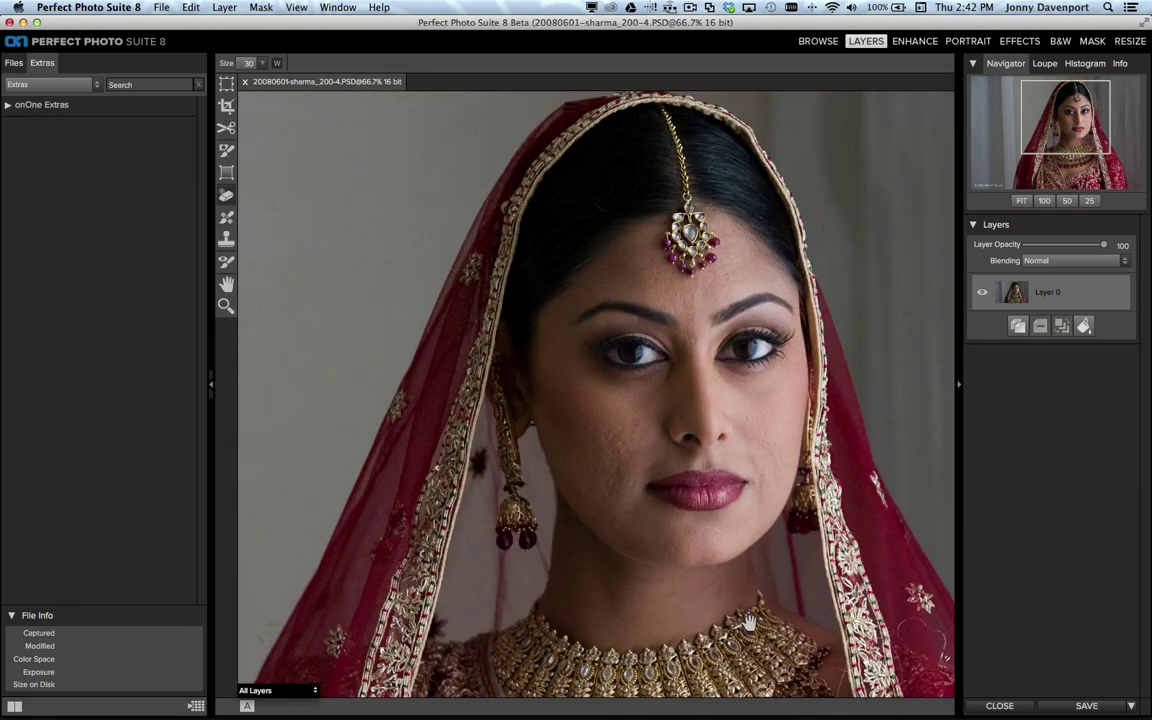
{"action": "left_click_drag", "start_coordinate": [784, 598], "coordinate": [594, 433]}
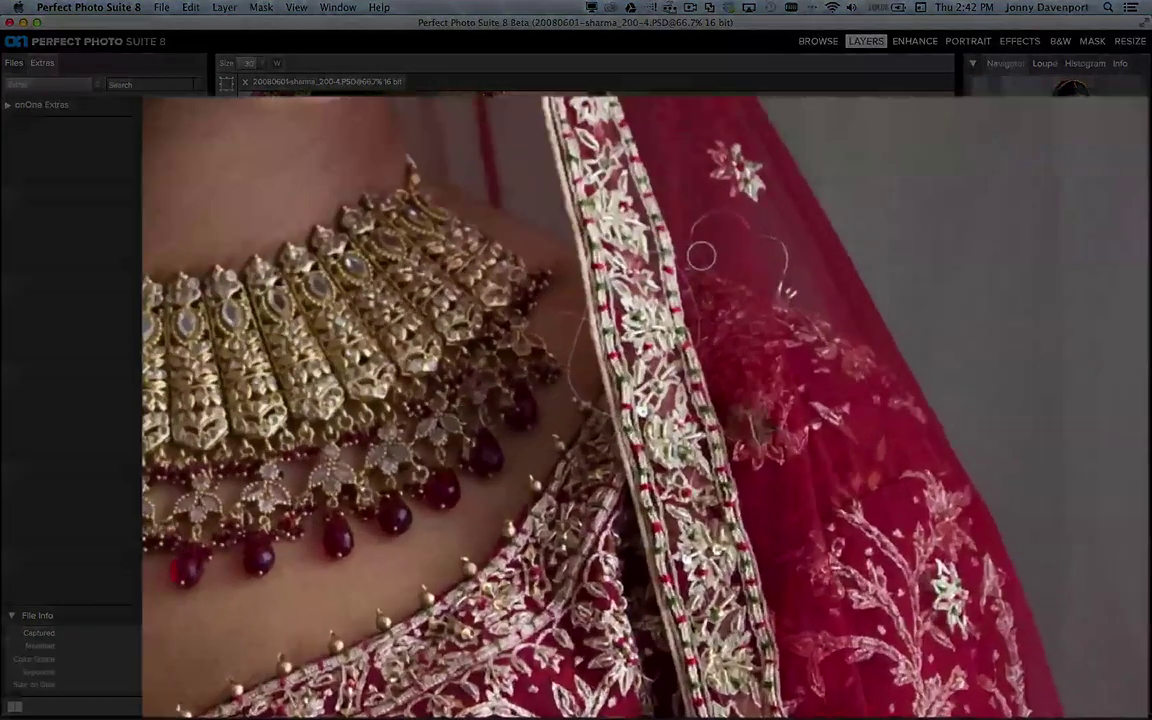
Erase the stray threads across the veil and over the shoulder skin
{"action": "left_click_drag", "start_coordinate": [704, 463], "coordinate": [708, 445]}
{"action": "mouse_move", "coordinate": [633, 134]}
{"action": "left_mouse_down"}
{"action": "mouse_move", "coordinate": [694, 148]}
{"action": "mouse_move", "coordinate": [722, 184]}
{"action": "mouse_move", "coordinate": [722, 214]}
{"action": "left_mouse_up"}
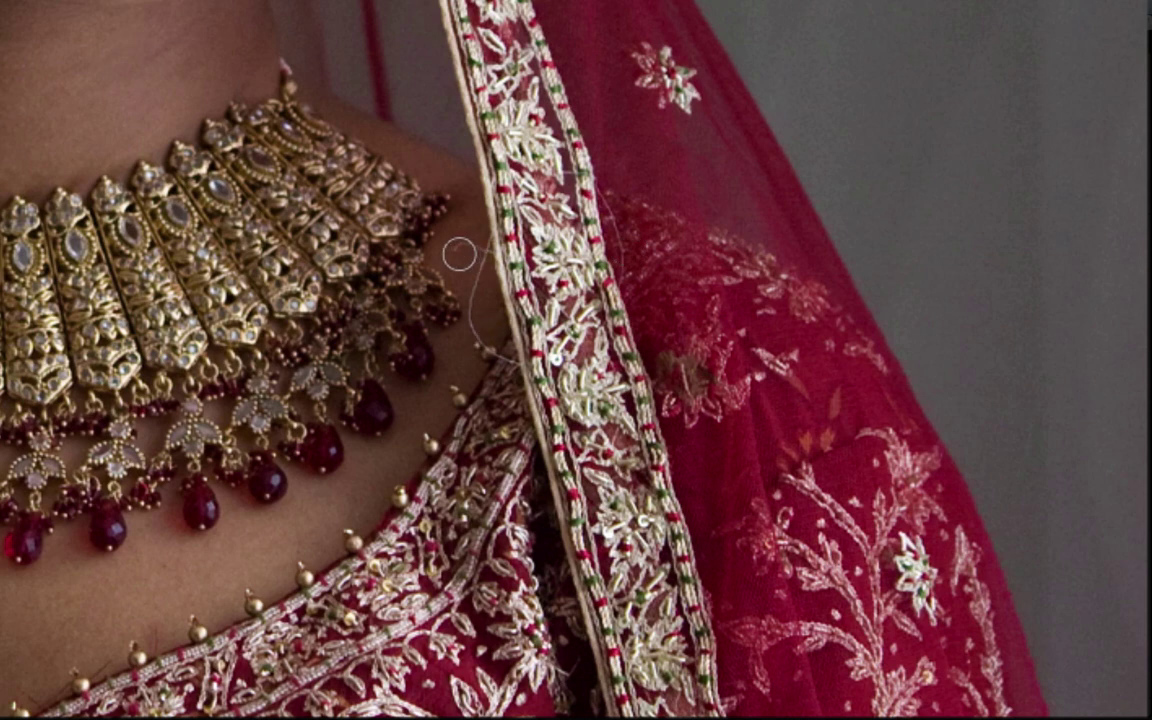
{"action": "key", "text": "ctrl+plus"}
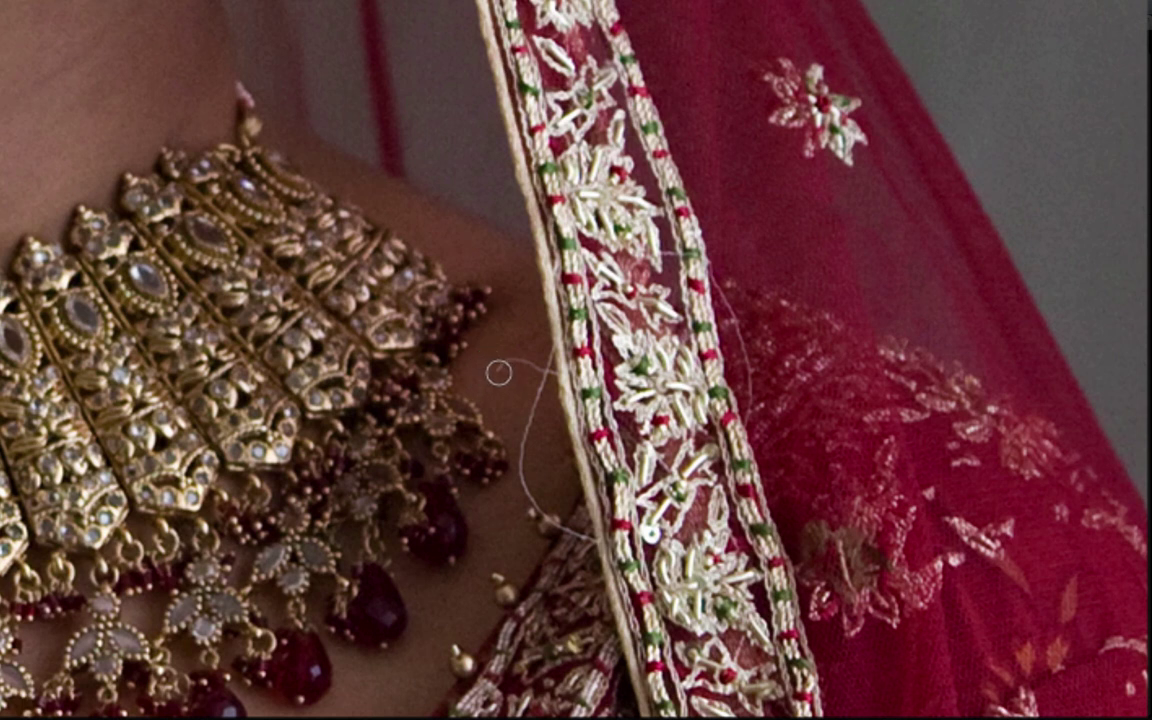
{"action": "mouse_move", "coordinate": [499, 372]}
{"action": "left_mouse_down"}
{"action": "mouse_move", "coordinate": [530, 366]}
{"action": "mouse_move", "coordinate": [540, 380]}
{"action": "mouse_move", "coordinate": [543, 368]}
{"action": "mouse_move", "coordinate": [516, 491]}
{"action": "mouse_move", "coordinate": [590, 548]}
{"action": "left_mouse_up"}
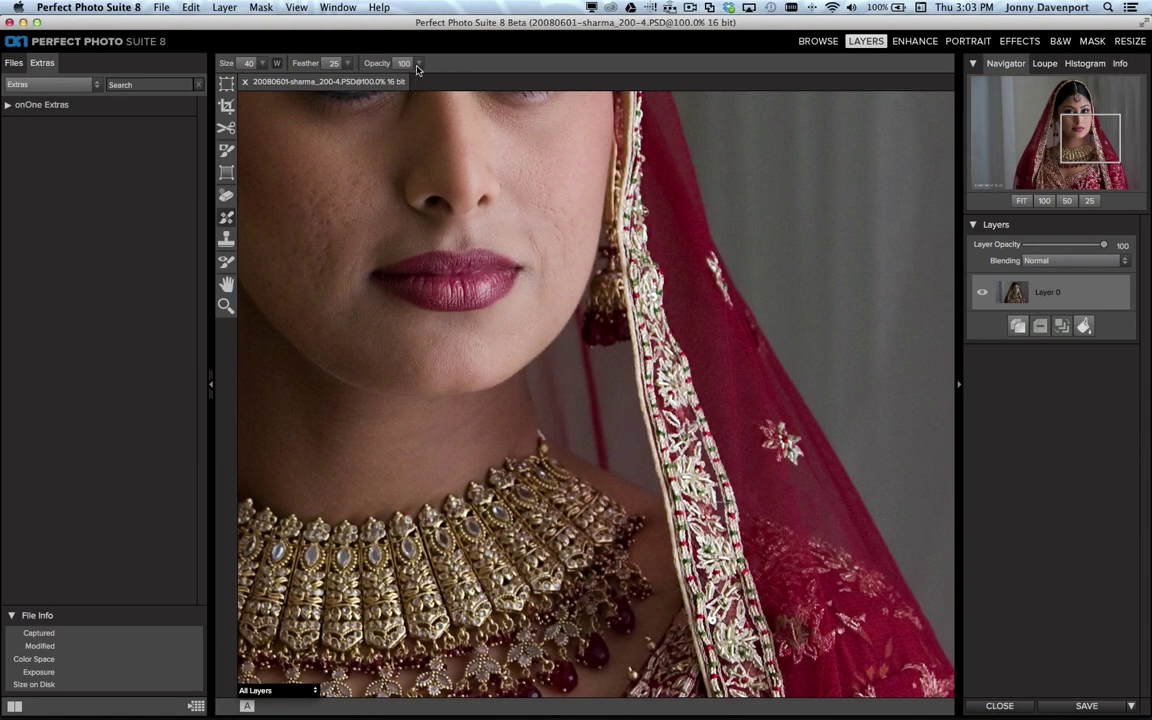
Lower the healing brush opacity to 77 and heal the blemishes on the left cheek
{"action": "left_click", "coordinate": [418, 64]}
{"action": "left_click_drag", "start_coordinate": [412, 83], "coordinate": [398, 83]}
{"action": "mouse_move", "coordinate": [342, 177]}
{"action": "left_mouse_down"}
{"action": "mouse_move", "coordinate": [322, 195]}
{"action": "mouse_move", "coordinate": [316, 206]}
{"action": "mouse_move", "coordinate": [335, 245]}
{"action": "mouse_move", "coordinate": [327, 259]}
{"action": "mouse_move", "coordinate": [323, 234]}
{"action": "mouse_move", "coordinate": [306, 236]}
{"action": "mouse_move", "coordinate": [318, 279]}
{"action": "mouse_move", "coordinate": [332, 243]}
{"action": "left_mouse_up"}
{"action": "left_click", "coordinate": [362, 178]}
{"action": "left_click", "coordinate": [323, 234]}
{"action": "mouse_move", "coordinate": [301, 190]}
{"action": "left_mouse_down"}
{"action": "mouse_move", "coordinate": [293, 252]}
{"action": "mouse_move", "coordinate": [274, 231]}
{"action": "mouse_move", "coordinate": [290, 267]}
{"action": "mouse_move", "coordinate": [278, 259]}
{"action": "mouse_move", "coordinate": [280, 289]}
{"action": "left_mouse_up"}
{"action": "scroll", "coordinate": [412, 250], "scroll_direction": "up", "scroll_amount": 3}
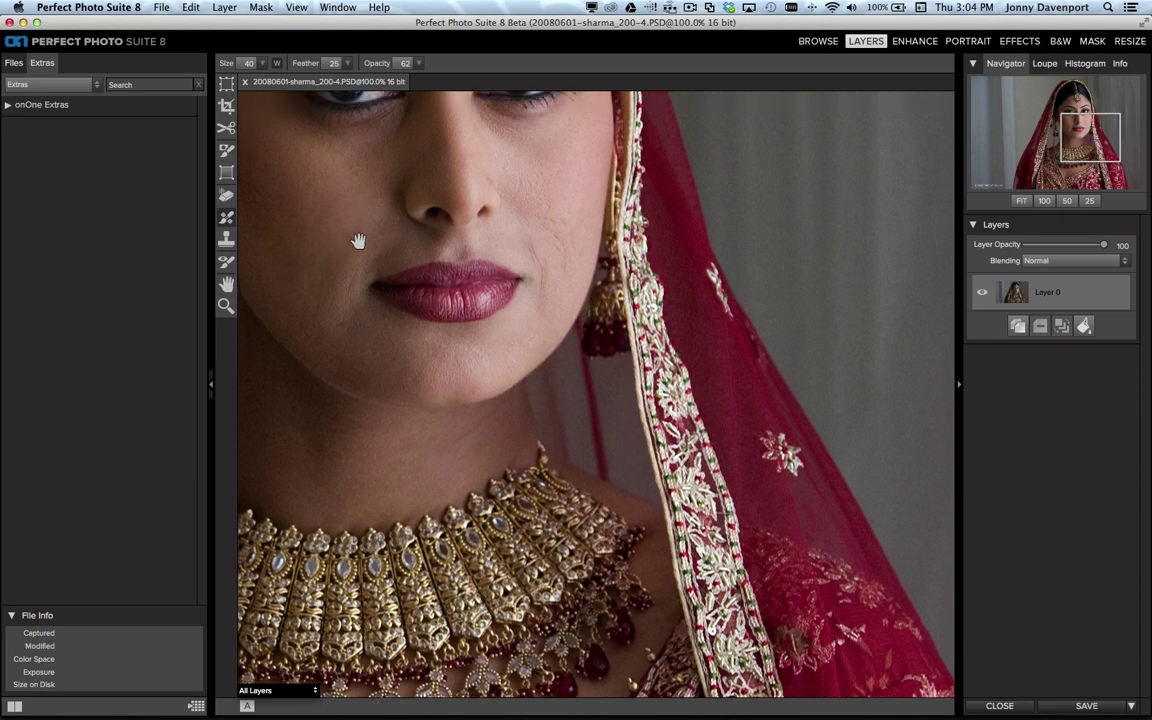
Heal the spots on the right cheek and the skin under both eyes
{"action": "left_click_drag", "start_coordinate": [542, 258], "coordinate": [566, 306]}
{"action": "mouse_move", "coordinate": [332, 154]}
{"action": "left_mouse_down"}
{"action": "mouse_move", "coordinate": [380, 176]}
{"action": "mouse_move", "coordinate": [300, 180]}
{"action": "left_mouse_up"}
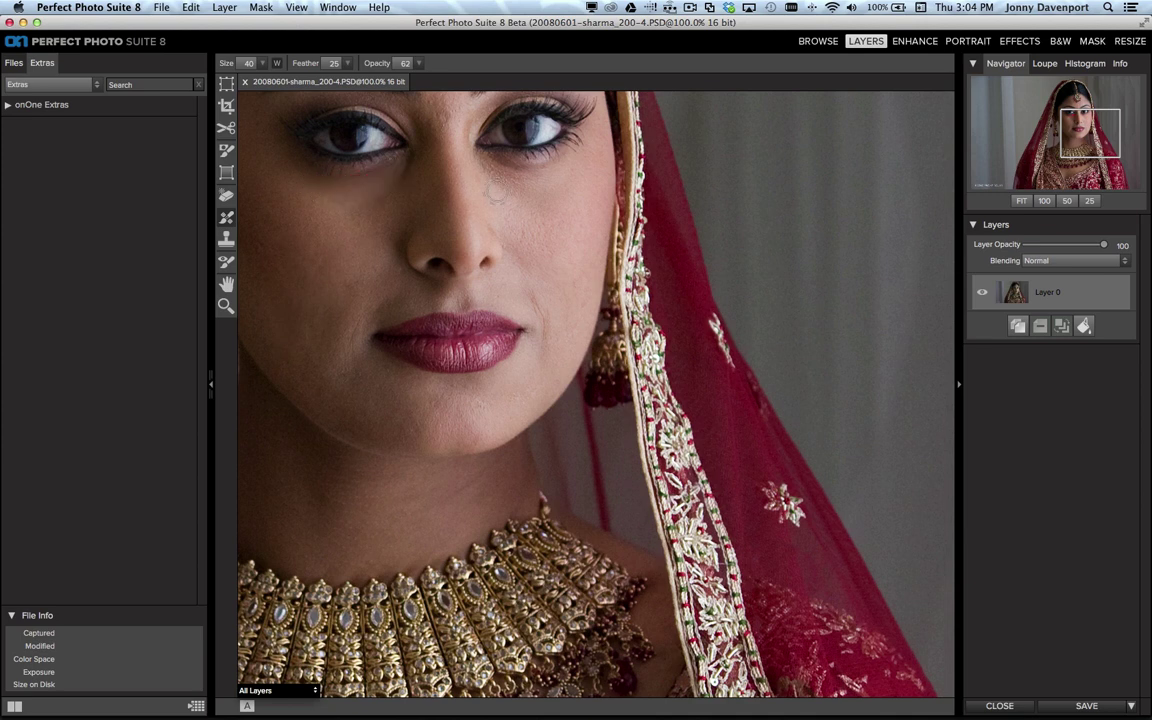
{"action": "left_click_drag", "start_coordinate": [500, 165], "coordinate": [574, 168]}
{"action": "left_click_drag", "start_coordinate": [596, 240], "coordinate": [666, 310]}
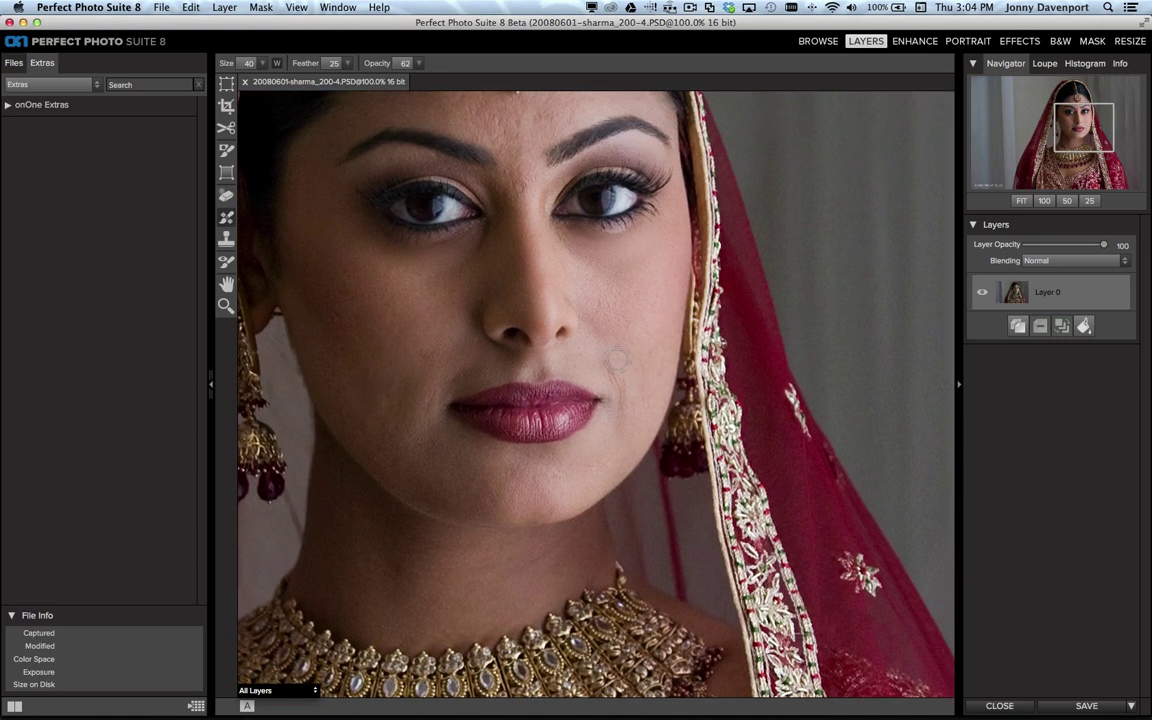
{"action": "left_click_drag", "start_coordinate": [612, 372], "coordinate": [615, 407]}
Heal the brow skin around the bindi, then fit the photo to the view
{"action": "left_click_drag", "start_coordinate": [505, 194], "coordinate": [515, 239]}
{"action": "mouse_move", "coordinate": [494, 175]}
{"action": "left_mouse_down"}
{"action": "mouse_move", "coordinate": [566, 171]}
{"action": "mouse_move", "coordinate": [532, 236]}
{"action": "left_mouse_up"}
{"action": "left_click", "coordinate": [475, 156]}
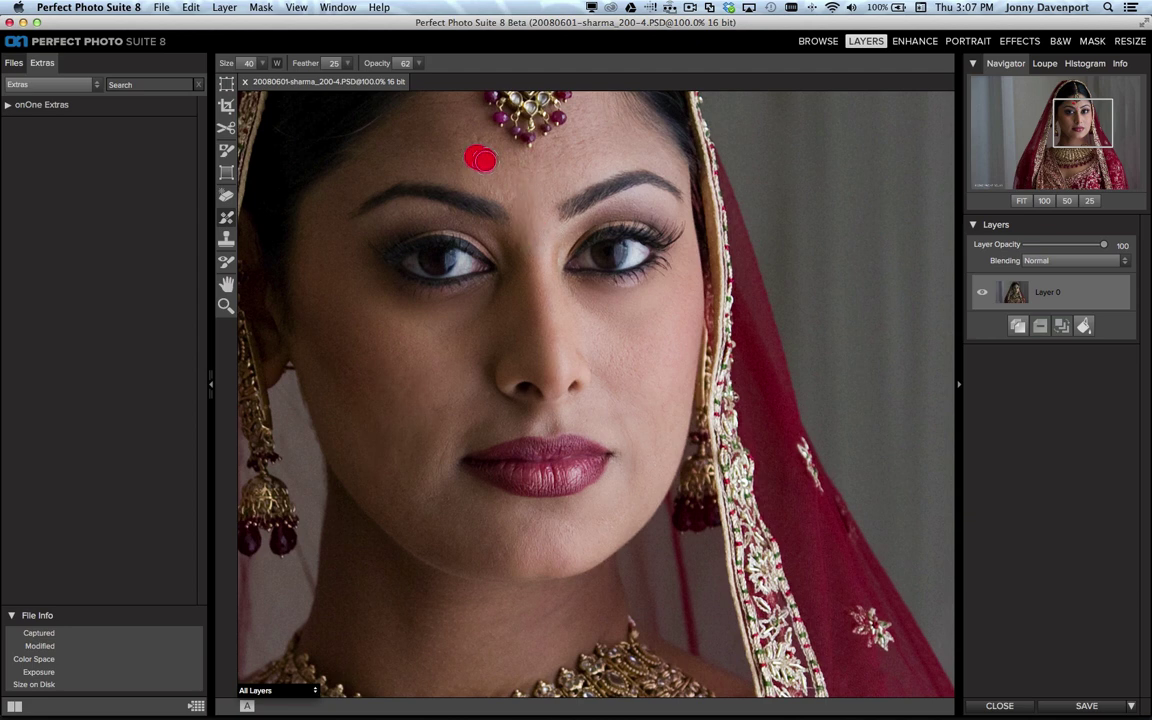
{"action": "left_click_drag", "start_coordinate": [470, 142], "coordinate": [500, 150]}
{"action": "left_click_drag", "start_coordinate": [581, 143], "coordinate": [548, 150]}
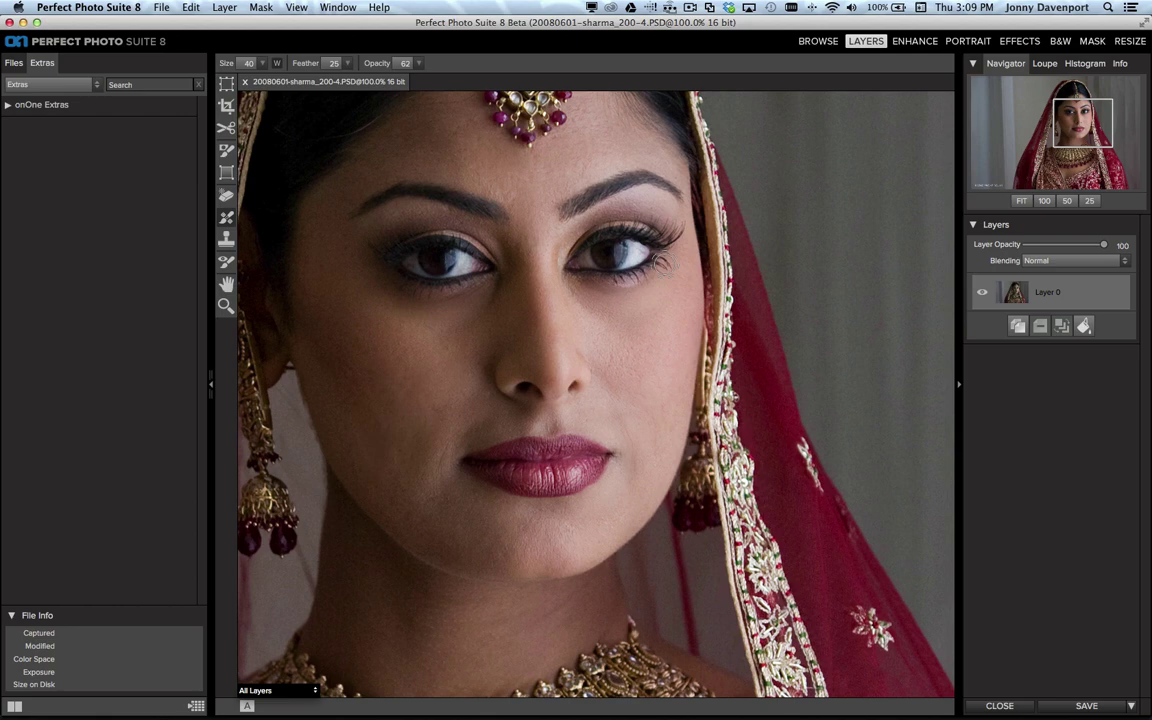
{"action": "key", "text": "super+0"}
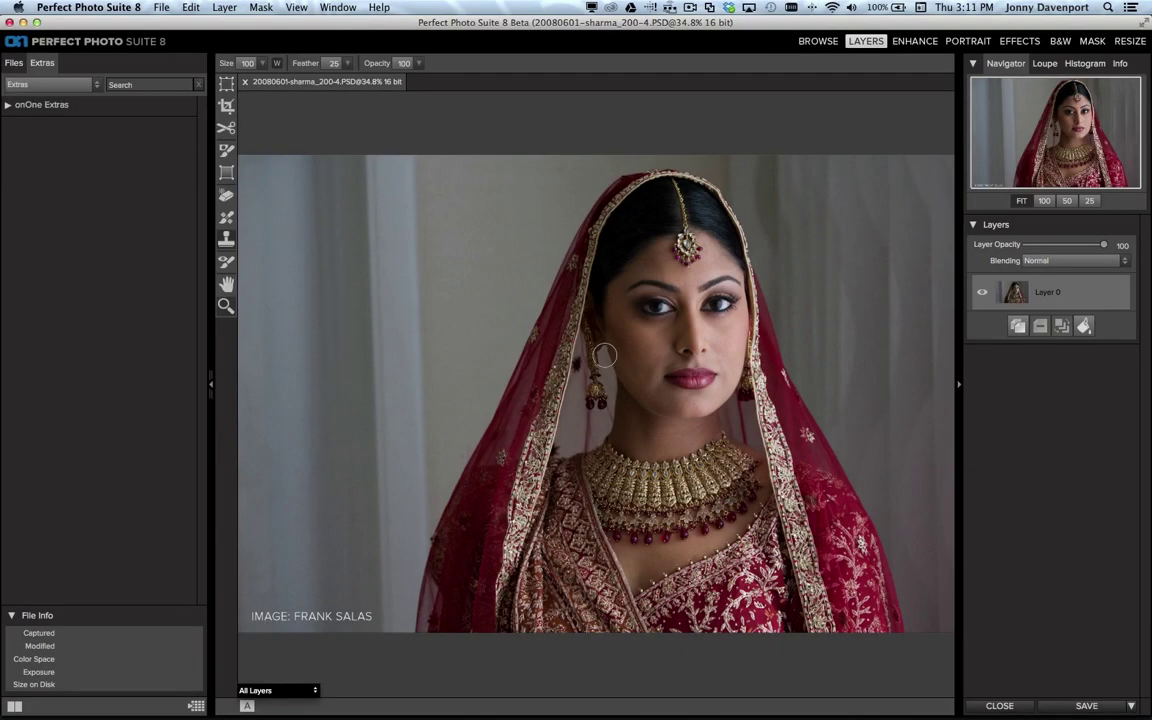
Zoom into the necklace and brighten its top and right side using brush sizes 50 and 70
{"action": "key", "text": "z"}
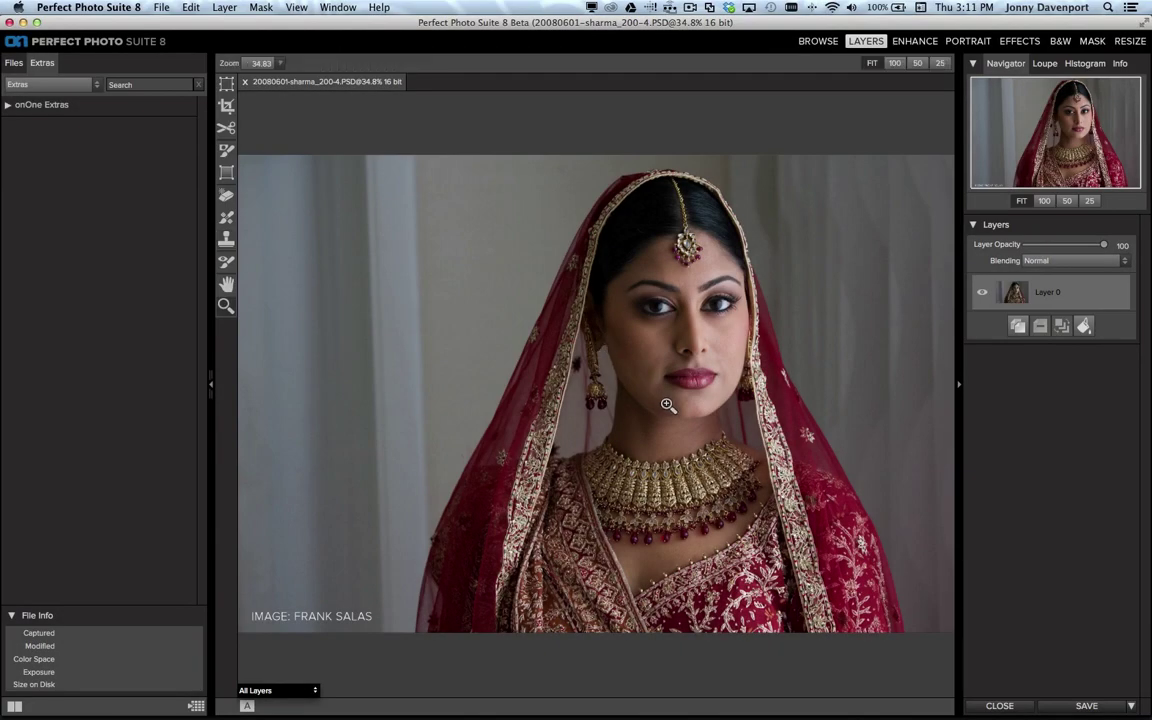
{"action": "left_click_drag", "start_coordinate": [646, 403], "coordinate": [789, 516]}
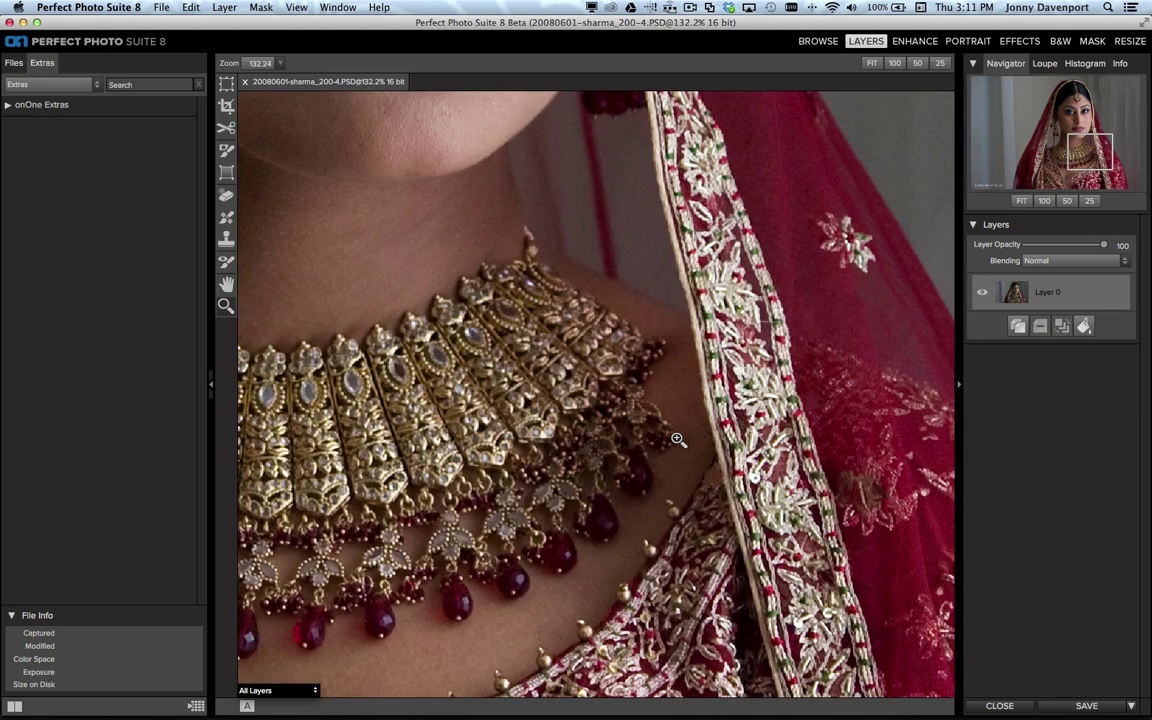
{"action": "key", "text": "b"}
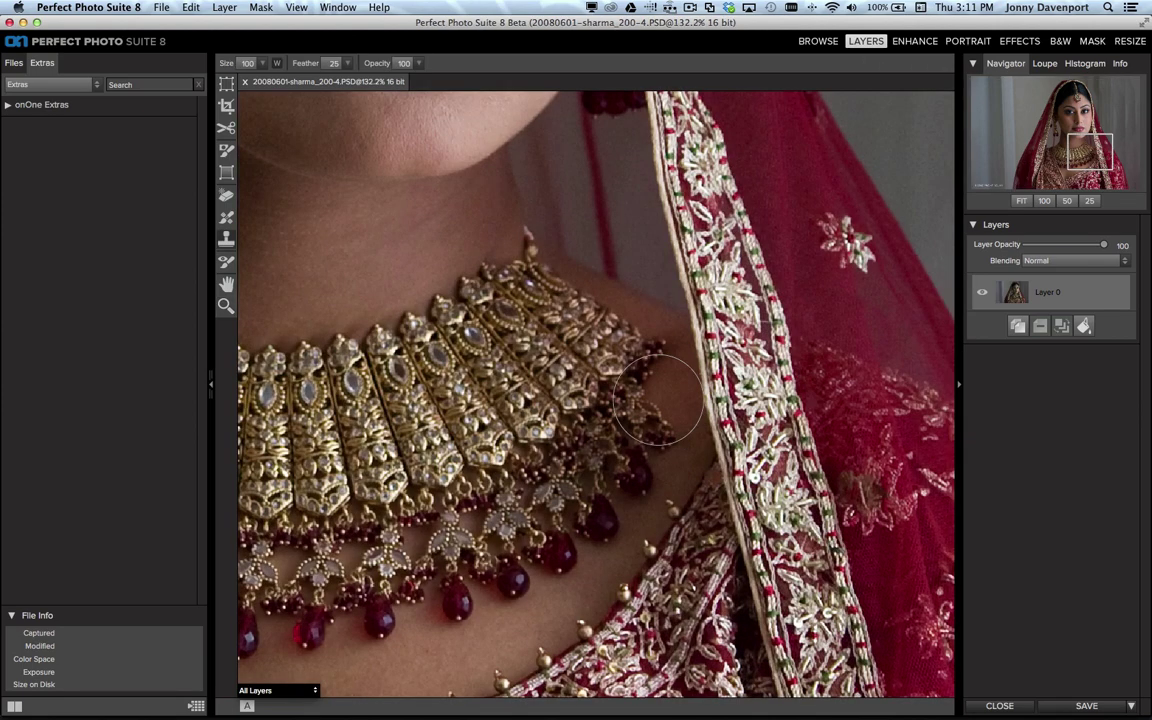
{"action": "key", "text": "bracketleft"}
{"action": "key", "text": "bracketleft"}
{"action": "key", "text": "bracketleft"}
{"action": "key", "text": "bracketleft"}
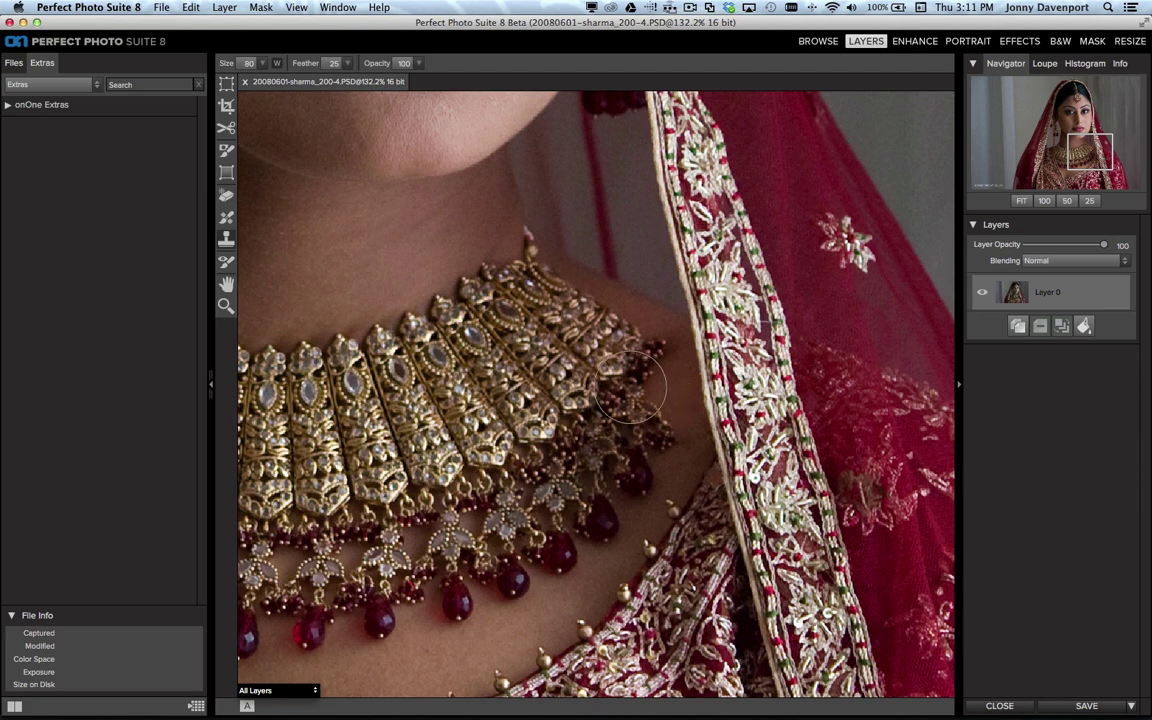
{"action": "key", "text": "bracketleft"}
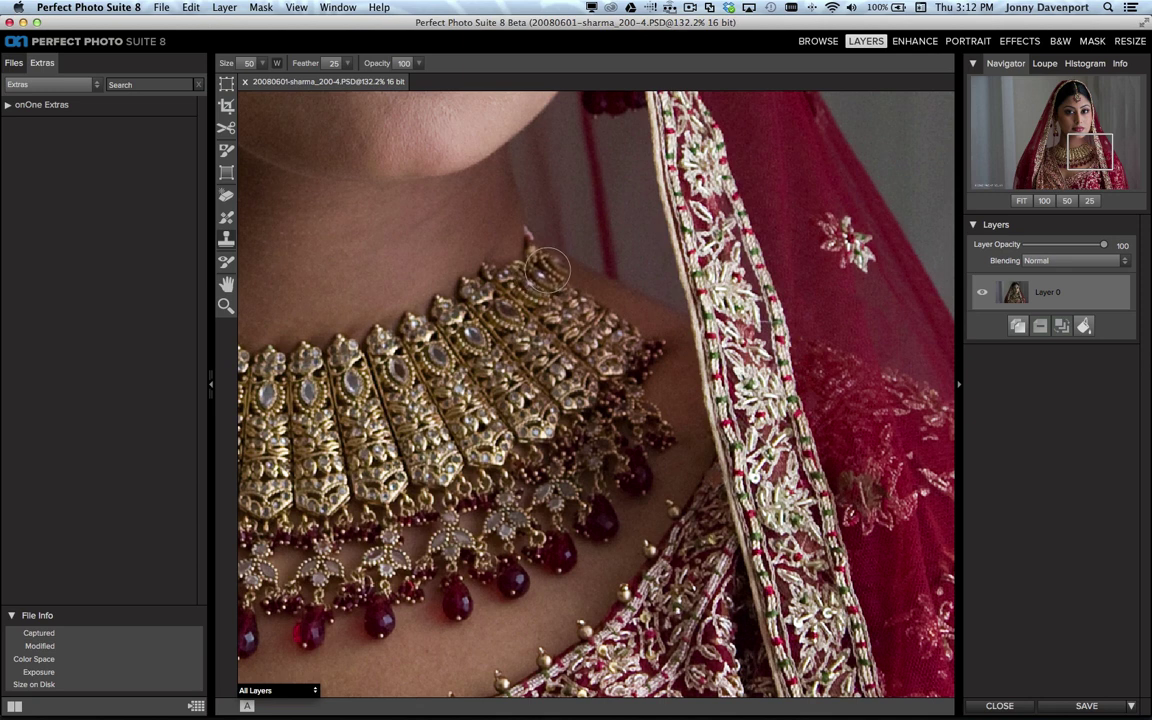
{"action": "left_click_drag", "start_coordinate": [549, 268], "coordinate": [650, 326]}
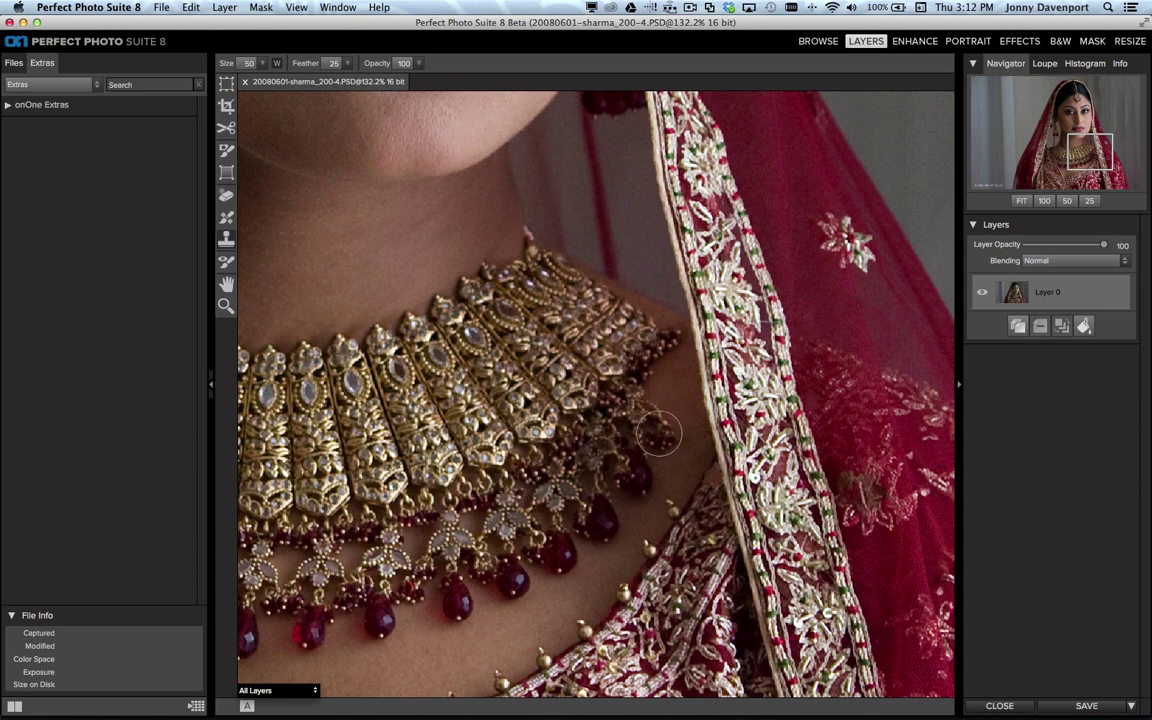
{"action": "key", "text": "bracketright"}
{"action": "key", "text": "bracketright"}
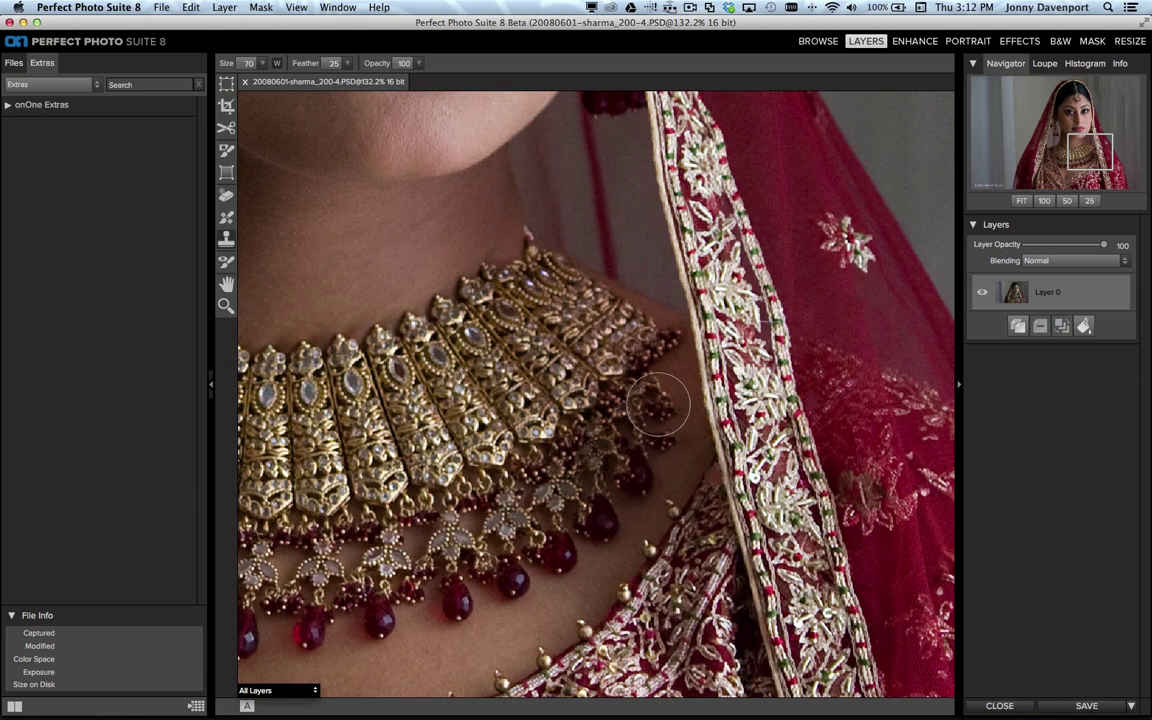
{"action": "left_click_drag", "start_coordinate": [664, 405], "coordinate": [657, 423]}
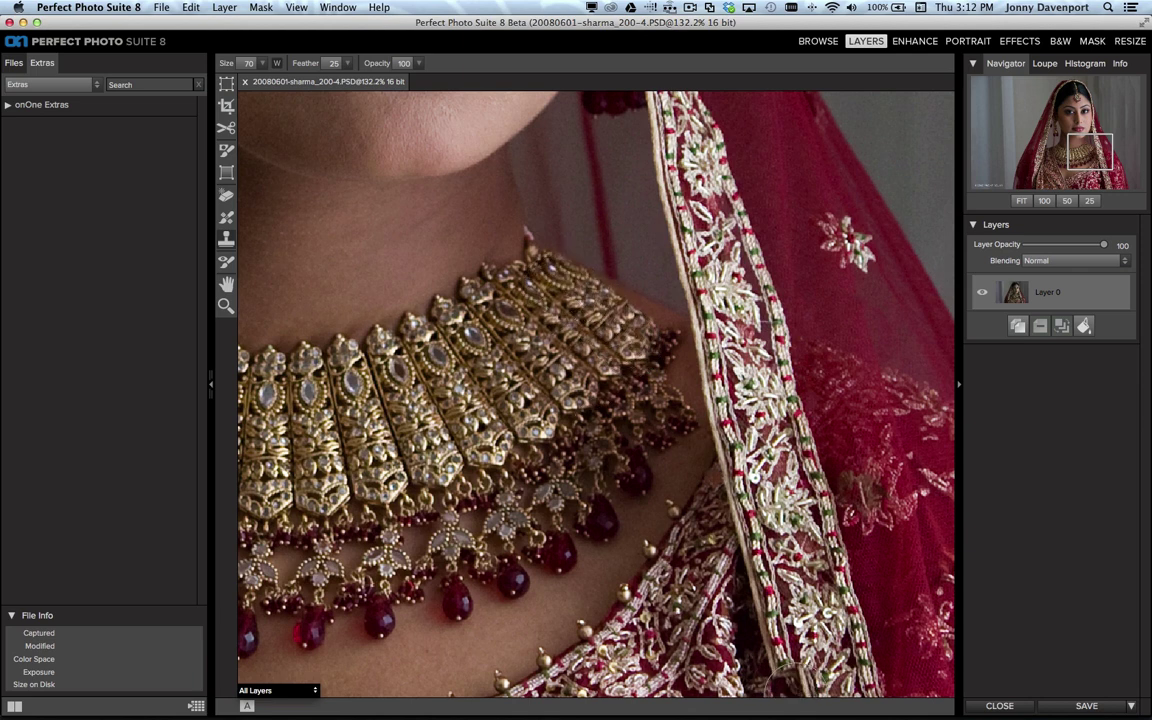
{"action": "key", "text": "super+0"}
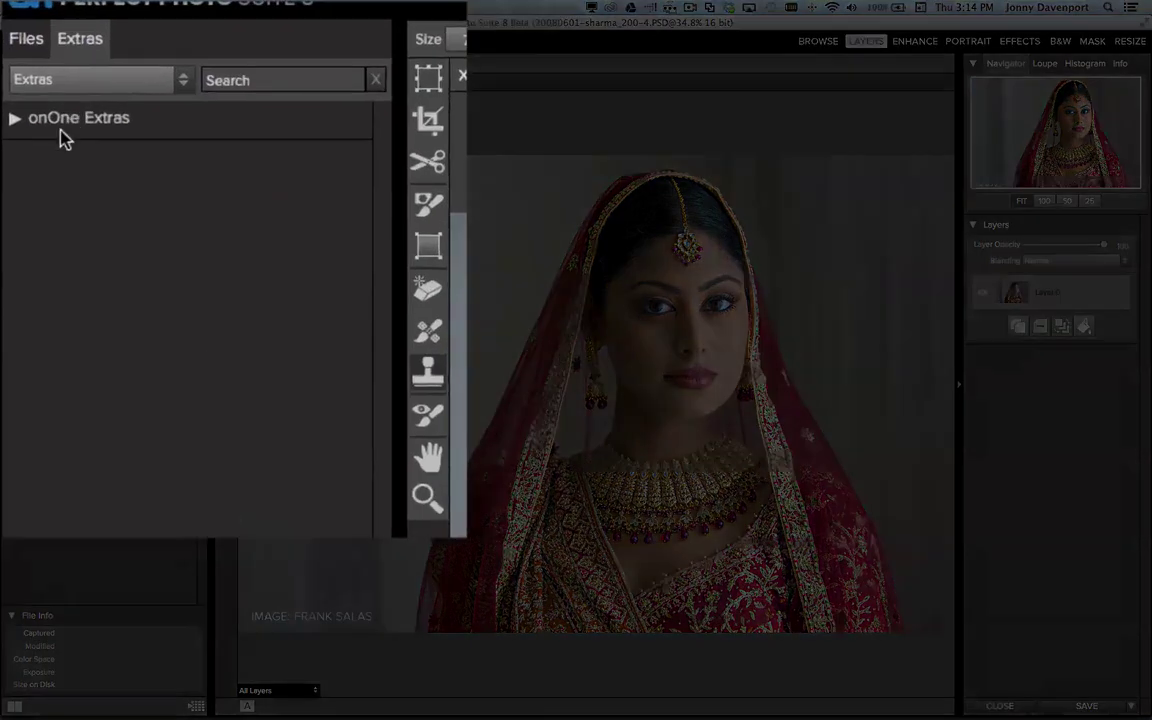
Add Warm Composite.jpg from onOne Extras > Textures > Walls as a new layer
{"action": "left_click", "coordinate": [9, 105]}
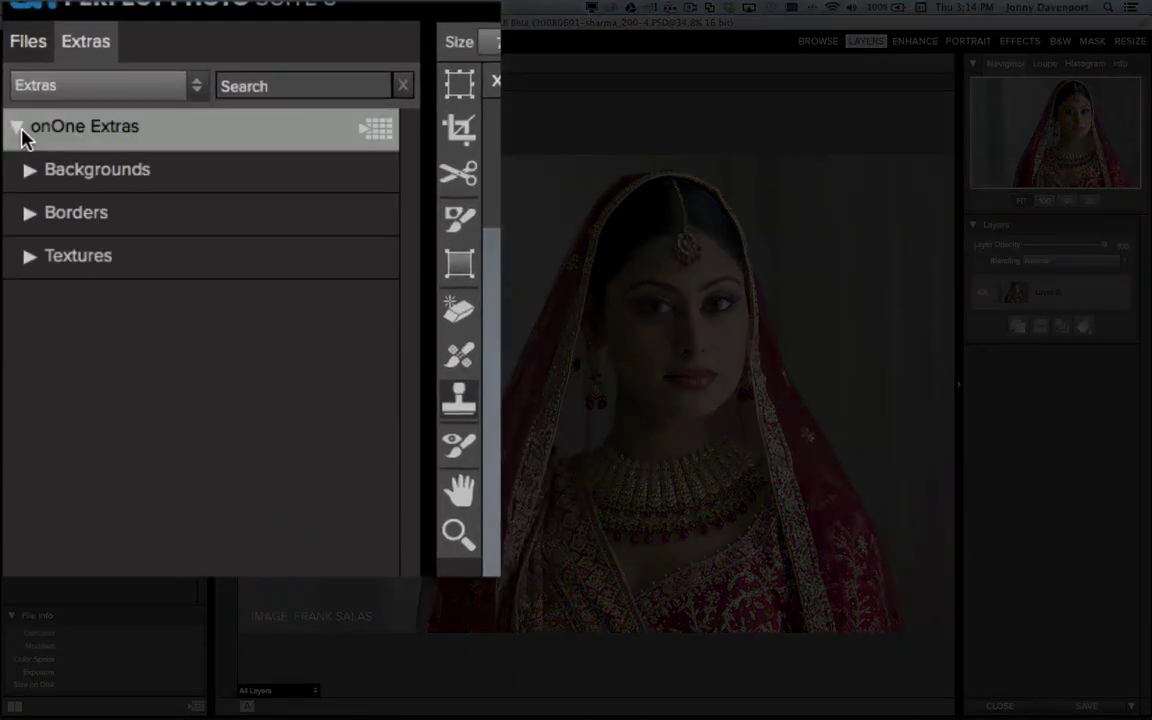
{"action": "left_click", "coordinate": [29, 257]}
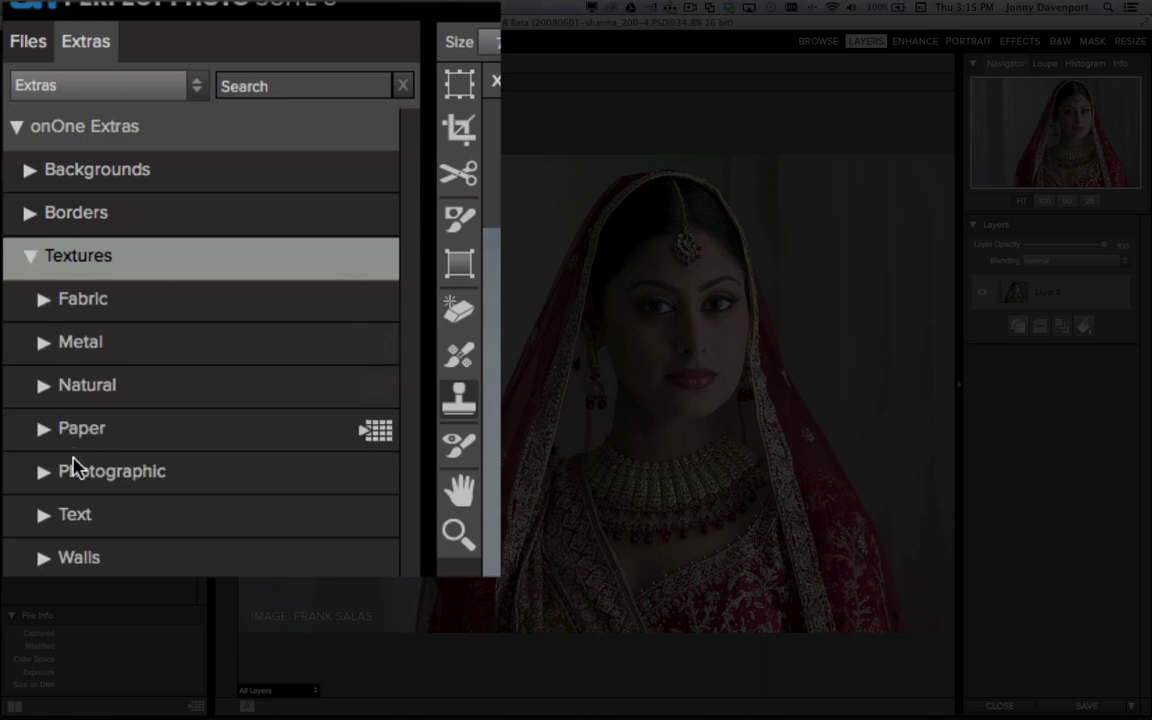
{"action": "left_click", "coordinate": [50, 557]}
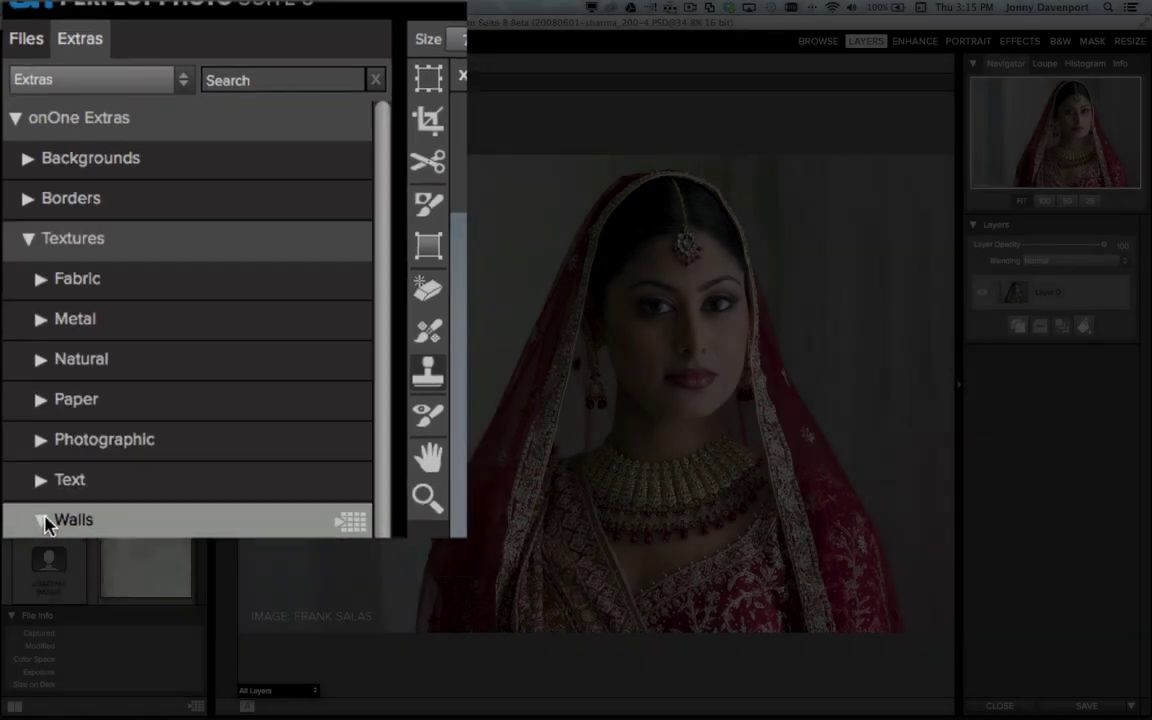
{"action": "scroll", "coordinate": [110, 390], "scroll_direction": "down", "scroll_amount": 5}
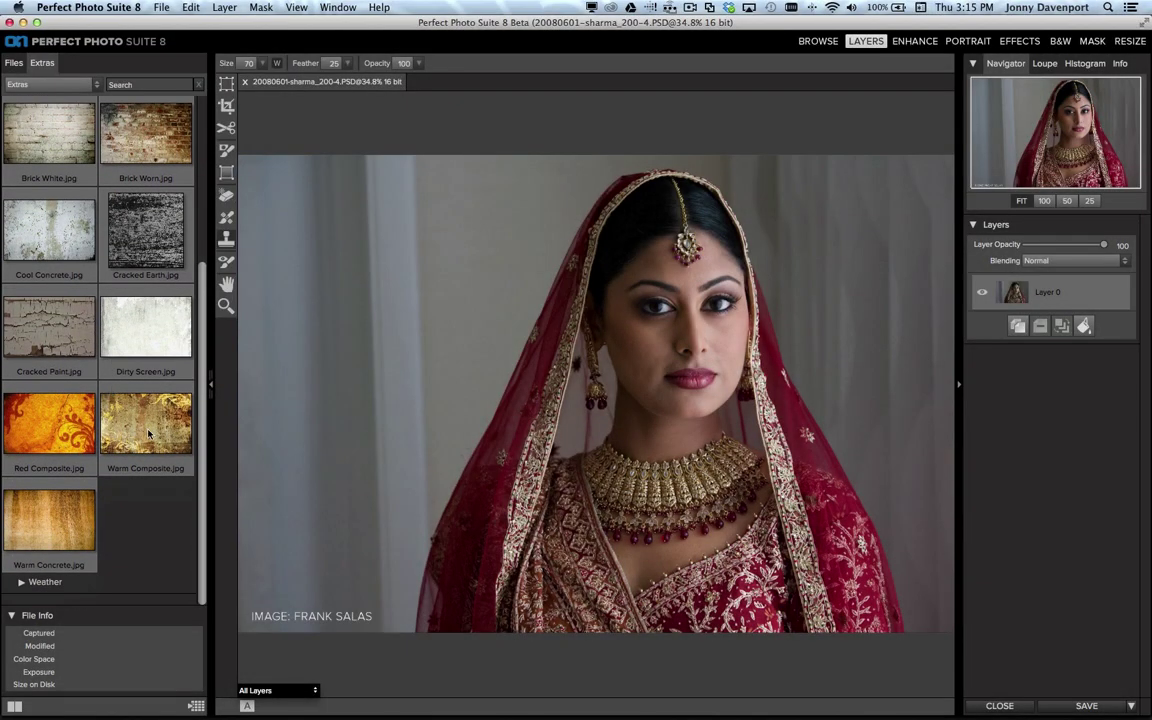
{"action": "double_click", "coordinate": [148, 433]}
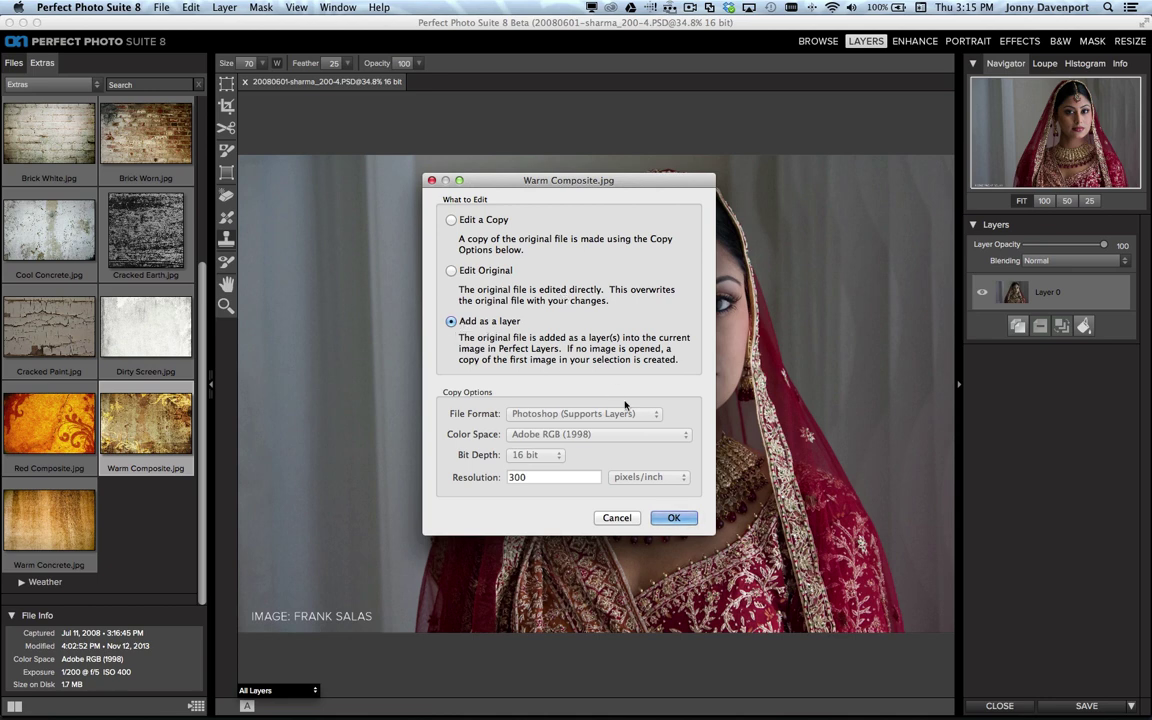
{"action": "left_click", "coordinate": [674, 517]}
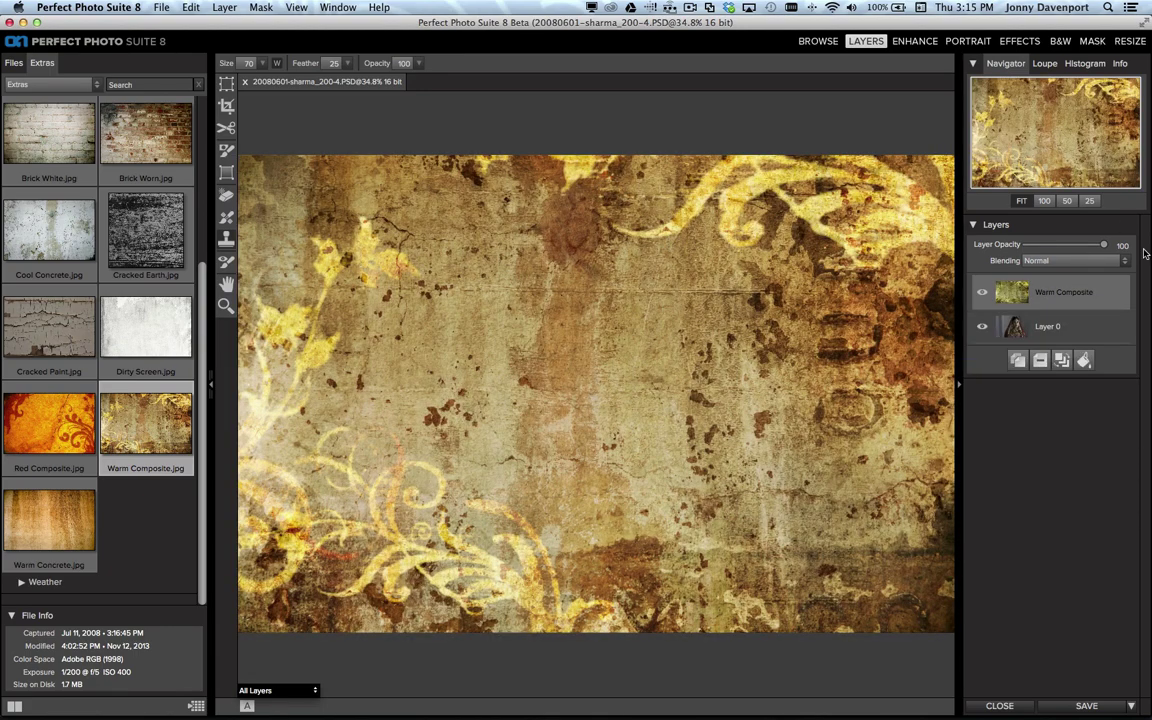
Toggle the Warm Composite layer's visibility and set its blending mode to Overlay
{"action": "left_click", "coordinate": [984, 296]}
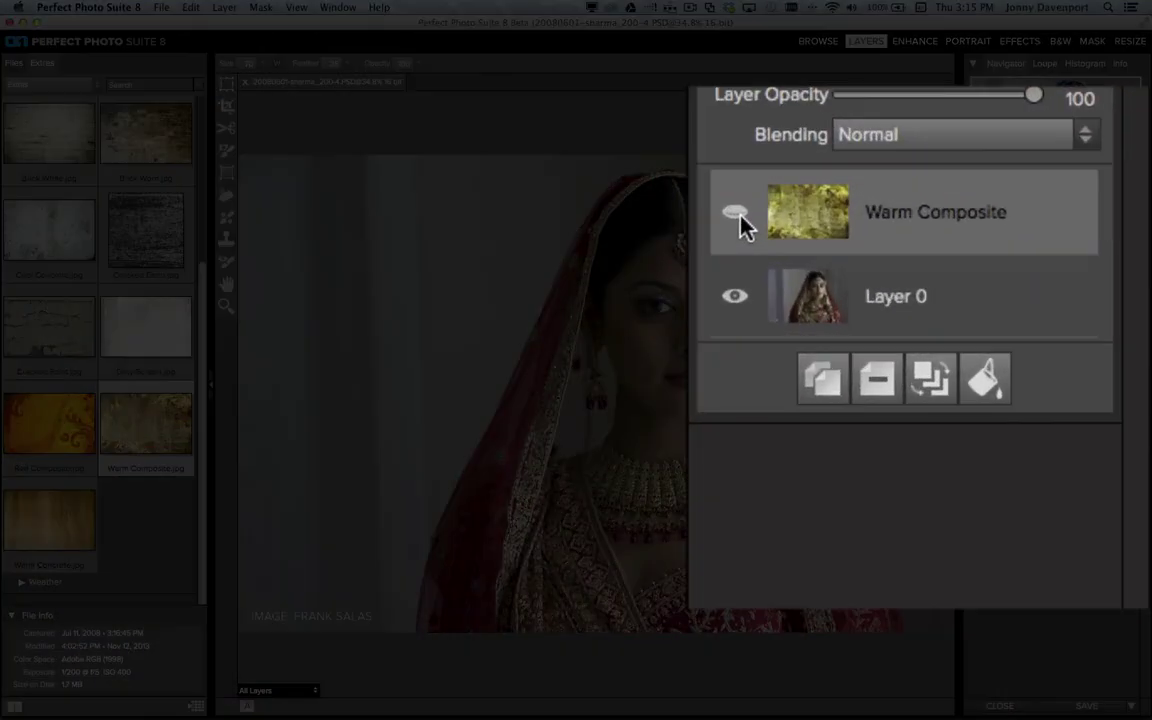
{"action": "left_click", "coordinate": [736, 213]}
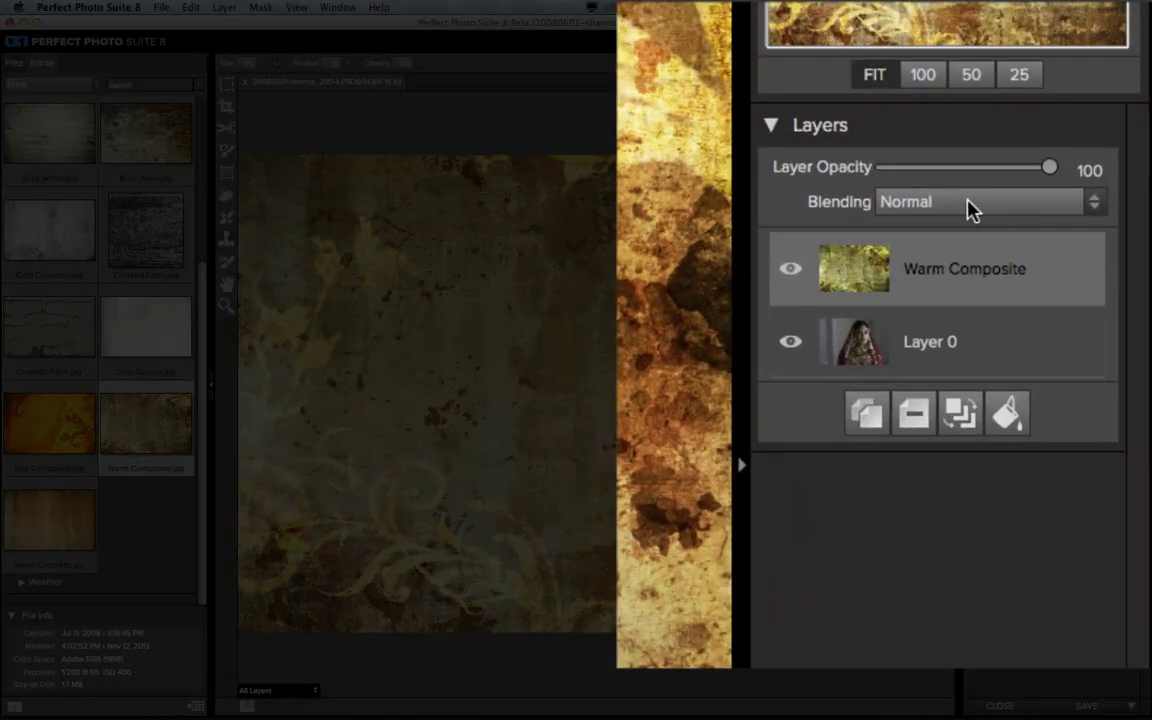
{"action": "left_click", "coordinate": [976, 204]}
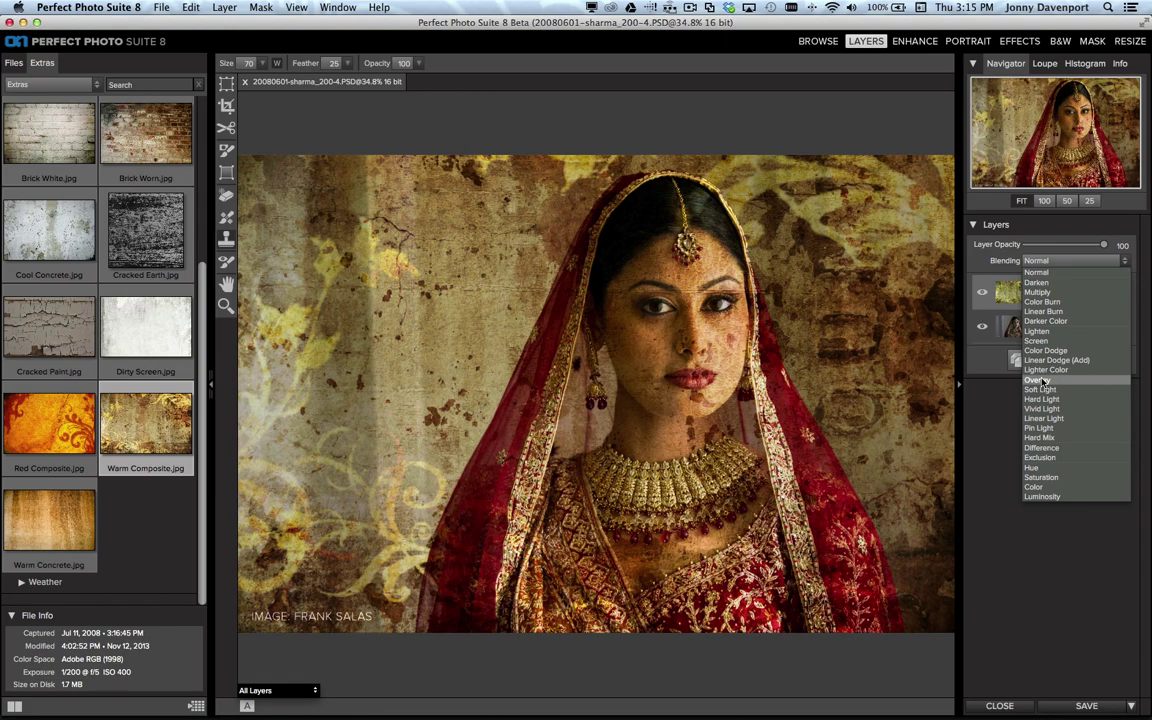
{"action": "left_click", "coordinate": [1042, 380]}
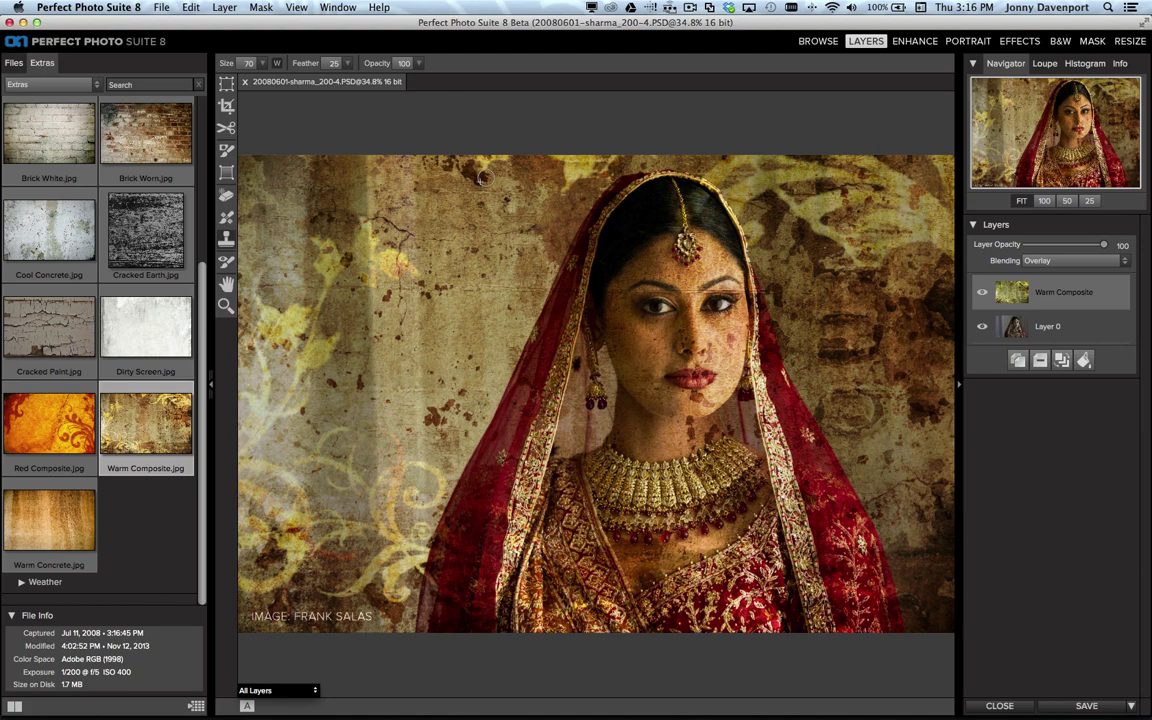
{"action": "left_click", "coordinate": [226, 149]}
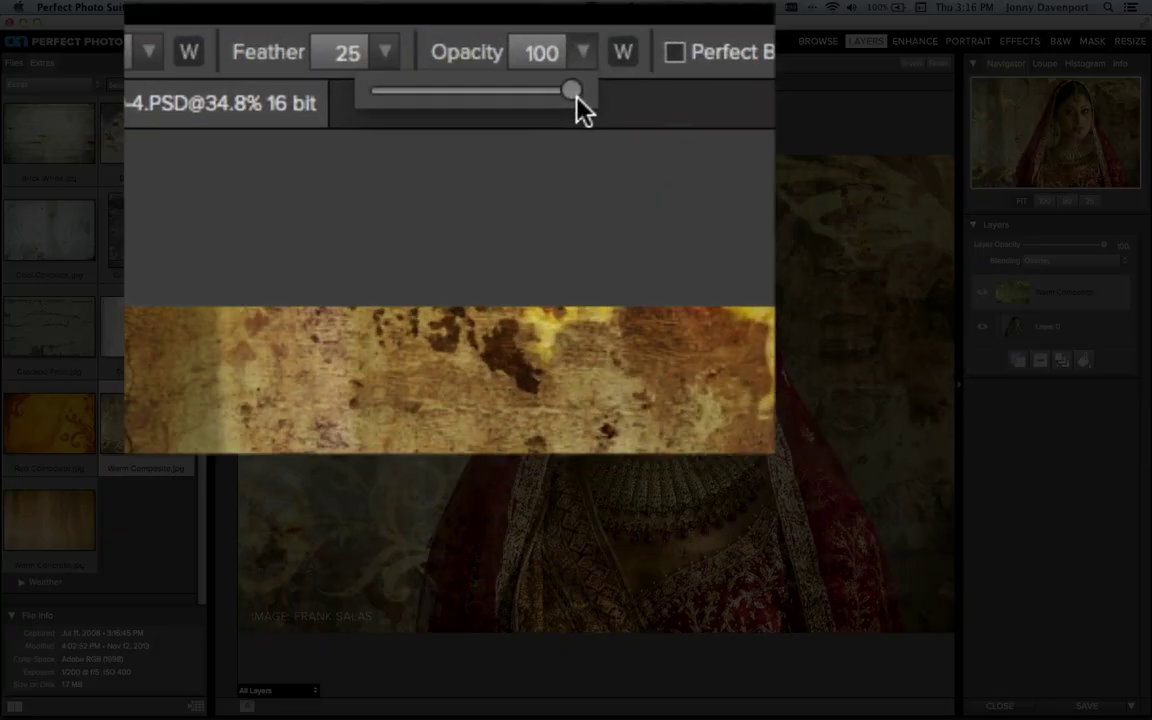
Lower the masking brush opacity to about 56 and paint the texture off the bride's face
{"action": "left_click_drag", "start_coordinate": [503, 74], "coordinate": [498, 74]}
{"action": "left_click_drag", "start_coordinate": [560, 96], "coordinate": [489, 96]}
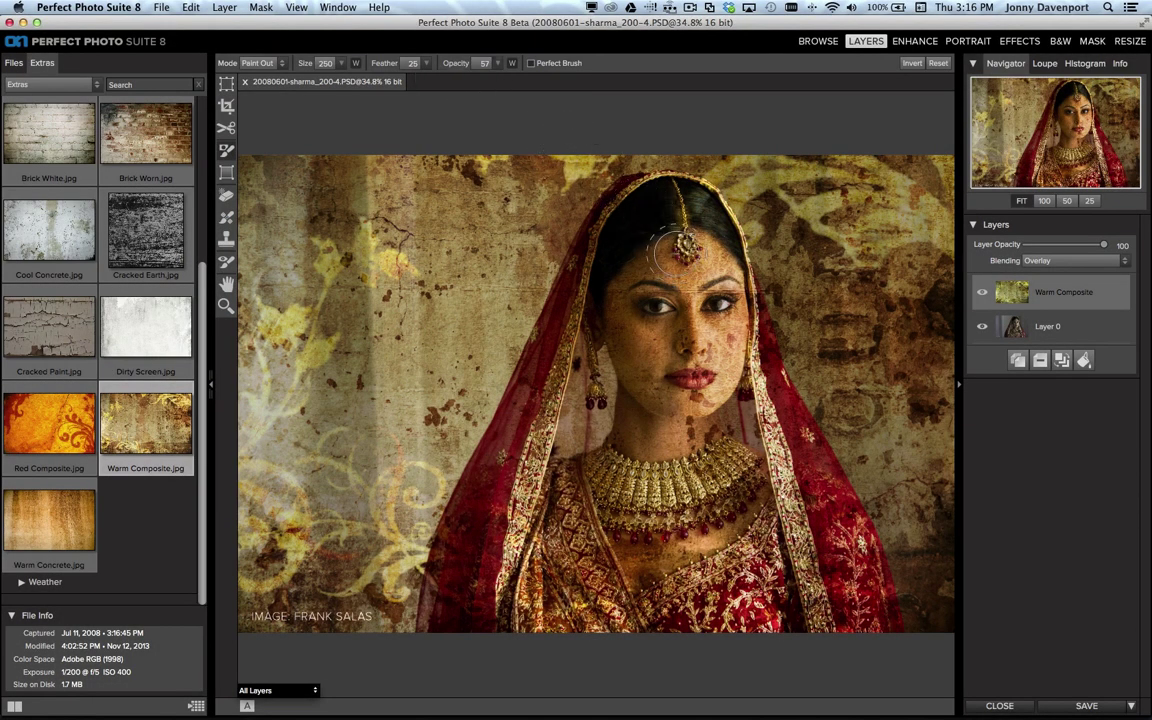
{"action": "mouse_move", "coordinate": [619, 287]}
{"action": "left_mouse_down"}
{"action": "mouse_move", "coordinate": [658, 382]}
{"action": "mouse_move", "coordinate": [682, 250]}
{"action": "mouse_move", "coordinate": [705, 352]}
{"action": "mouse_move", "coordinate": [680, 207]}
{"action": "mouse_move", "coordinate": [661, 217]}
{"action": "mouse_move", "coordinate": [638, 269]}
{"action": "mouse_move", "coordinate": [645, 370]}
{"action": "mouse_move", "coordinate": [671, 399]}
{"action": "mouse_move", "coordinate": [697, 372]}
{"action": "mouse_move", "coordinate": [696, 393]}
{"action": "mouse_move", "coordinate": [715, 345]}
{"action": "mouse_move", "coordinate": [675, 395]}
{"action": "mouse_move", "coordinate": [659, 337]}
{"action": "mouse_move", "coordinate": [687, 333]}
{"action": "mouse_move", "coordinate": [712, 348]}
{"action": "mouse_move", "coordinate": [722, 325]}
{"action": "mouse_move", "coordinate": [680, 258]}
{"action": "mouse_move", "coordinate": [650, 283]}
{"action": "mouse_move", "coordinate": [667, 365]}
{"action": "mouse_move", "coordinate": [646, 323]}
{"action": "mouse_move", "coordinate": [679, 366]}
{"action": "mouse_move", "coordinate": [705, 369]}
{"action": "mouse_move", "coordinate": [600, 472]}
{"action": "mouse_move", "coordinate": [634, 430]}
{"action": "mouse_move", "coordinate": [715, 440]}
{"action": "mouse_move", "coordinate": [687, 432]}
{"action": "mouse_move", "coordinate": [700, 444]}
{"action": "mouse_move", "coordinate": [625, 522]}
{"action": "mouse_move", "coordinate": [647, 552]}
{"action": "mouse_move", "coordinate": [742, 492]}
{"action": "mouse_move", "coordinate": [675, 548]}
{"action": "mouse_move", "coordinate": [707, 425]}
{"action": "mouse_move", "coordinate": [687, 430]}
{"action": "mouse_move", "coordinate": [612, 382]}
{"action": "mouse_move", "coordinate": [646, 437]}
{"action": "mouse_move", "coordinate": [643, 404]}
{"action": "mouse_move", "coordinate": [623, 337]}
{"action": "left_mouse_up"}
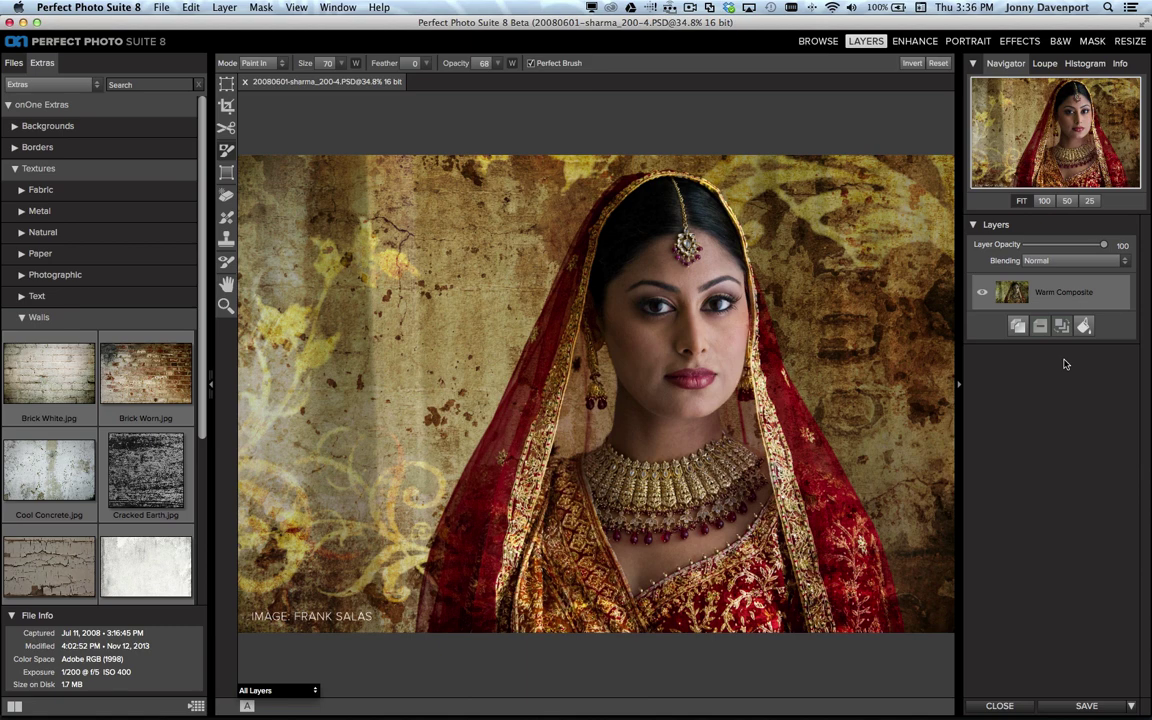
Add an Adjustment Brush layer with the Detail preset raised from 40 to 73
{"action": "left_click", "coordinate": [1019, 42]}
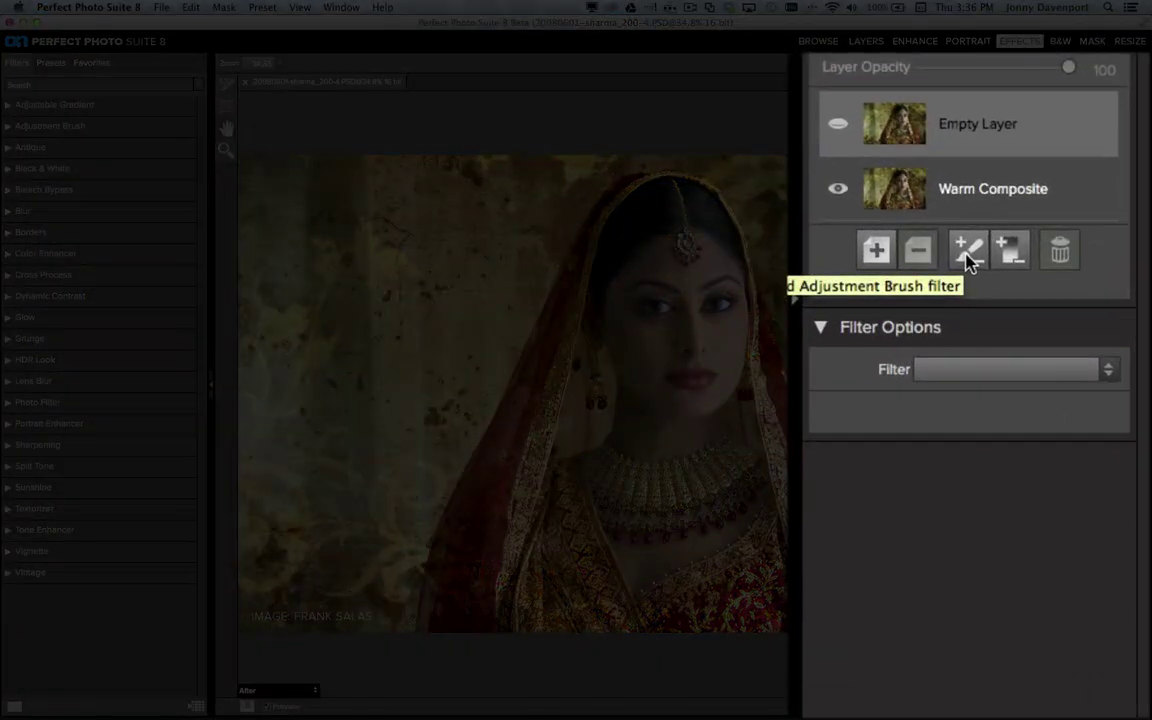
{"action": "left_click", "coordinate": [967, 252]}
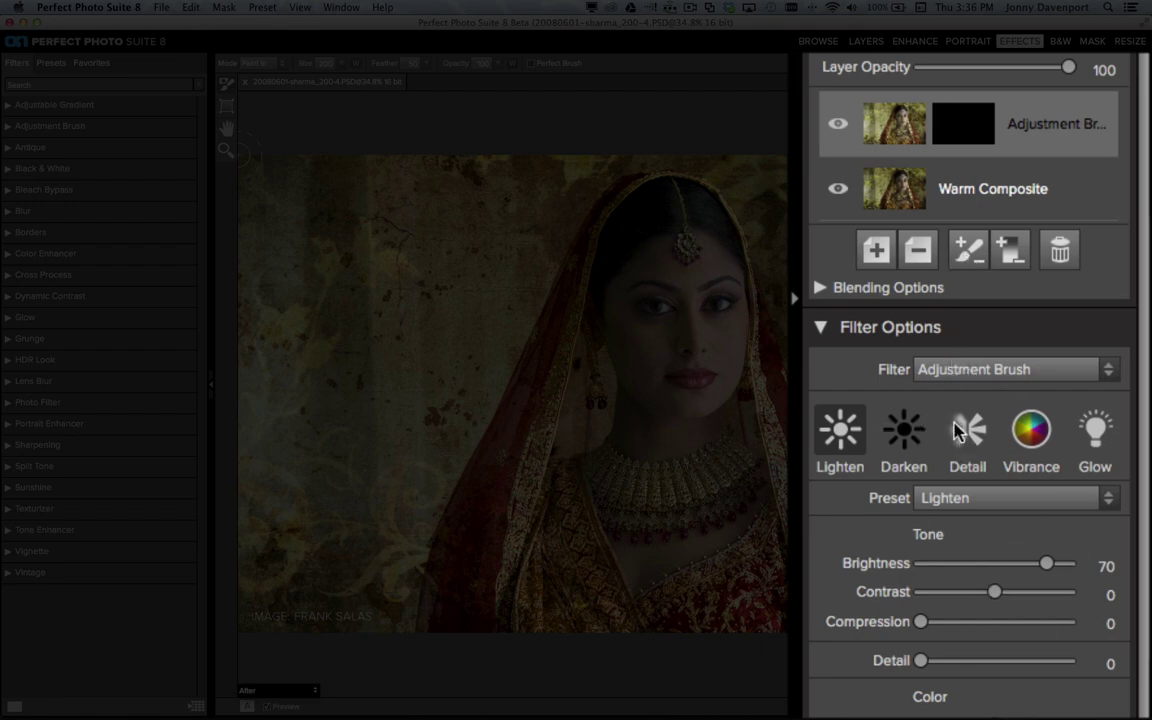
{"action": "left_click", "coordinate": [979, 498]}
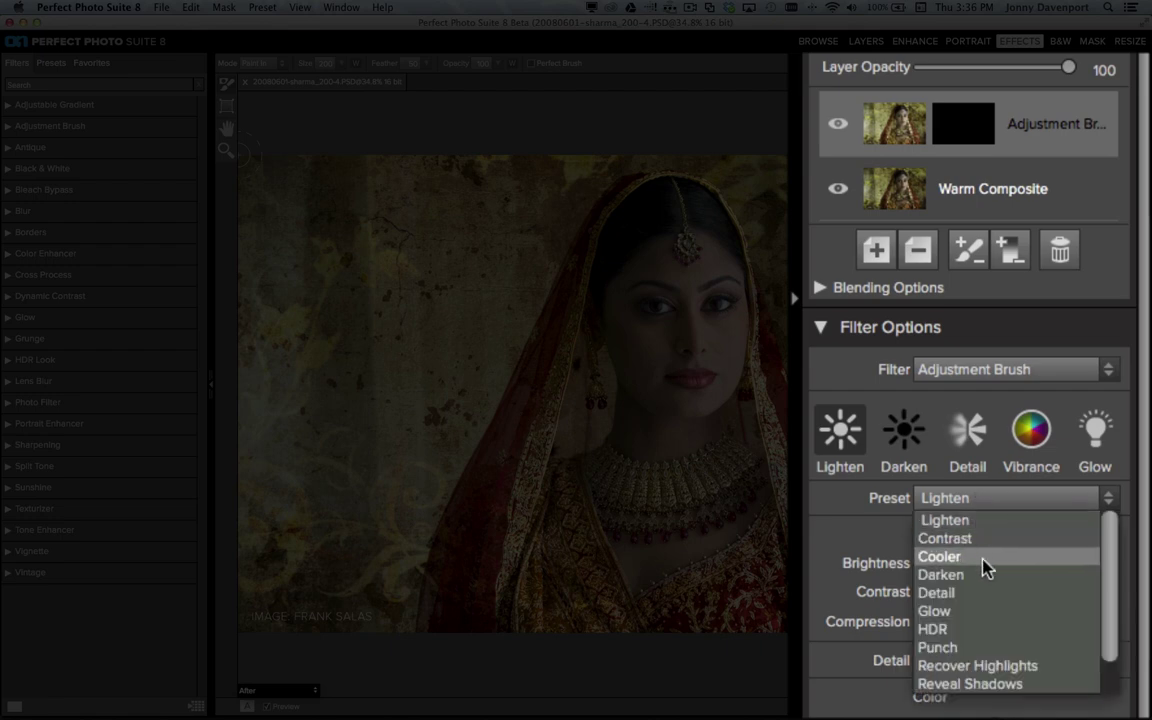
{"action": "left_click", "coordinate": [980, 594]}
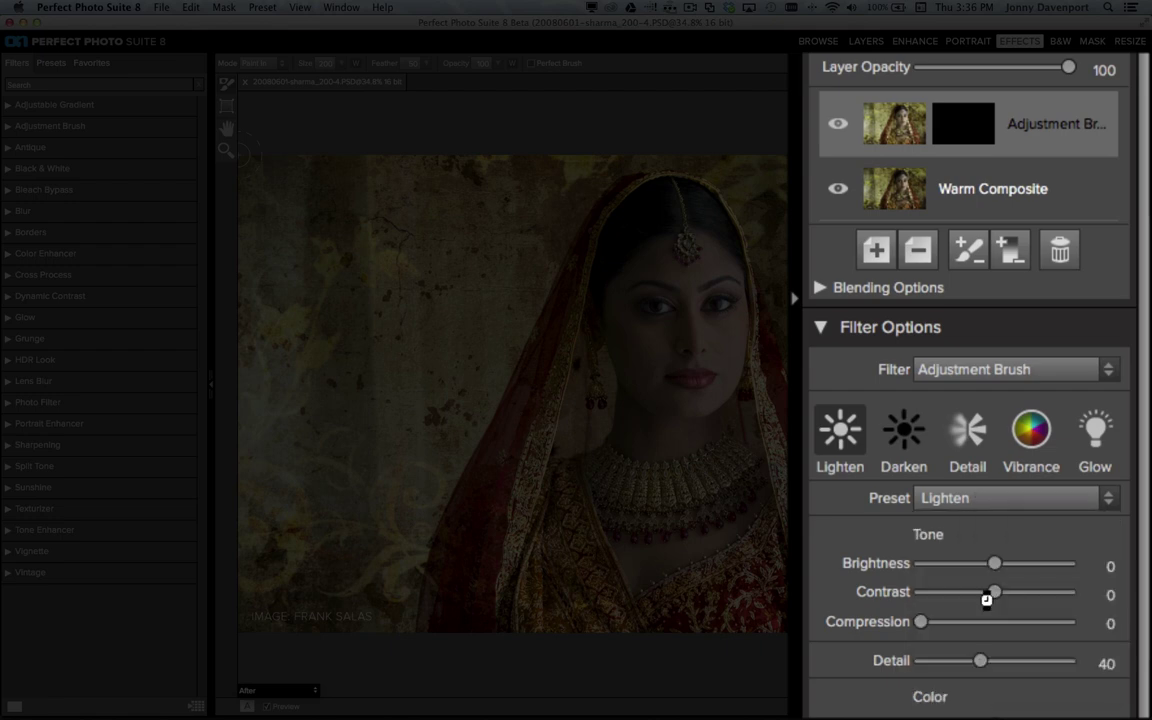
{"action": "left_click_drag", "start_coordinate": [978, 664], "coordinate": [1030, 664]}
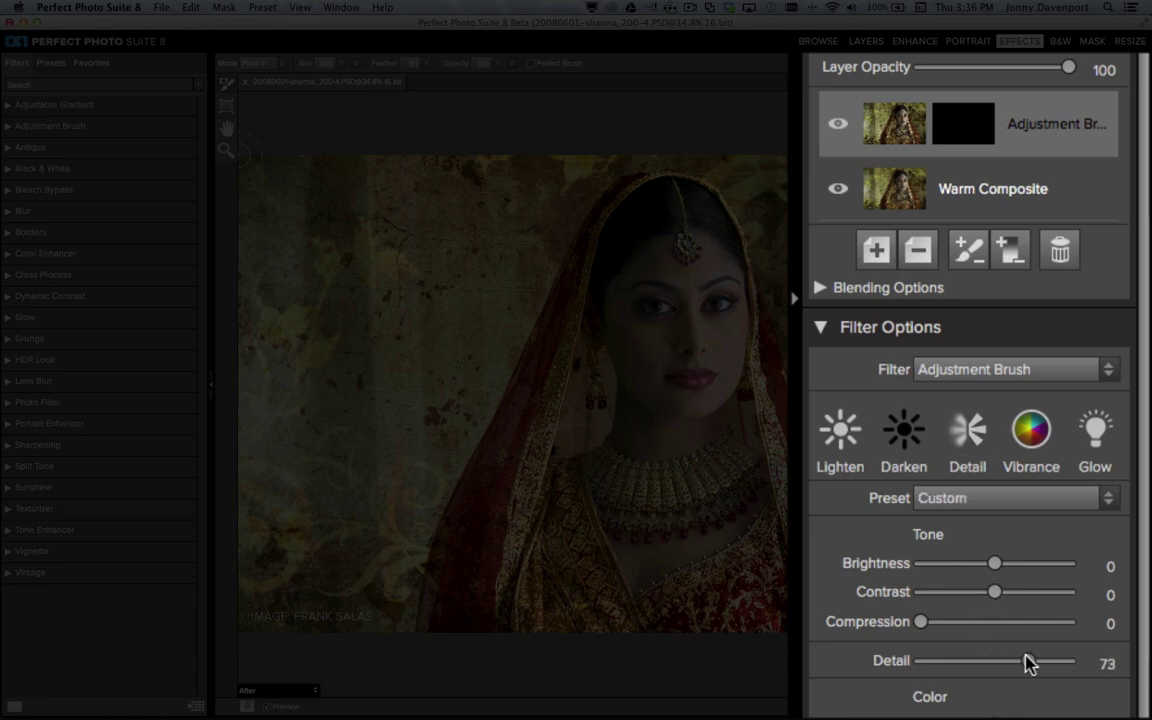
{"action": "key", "text": "z"}
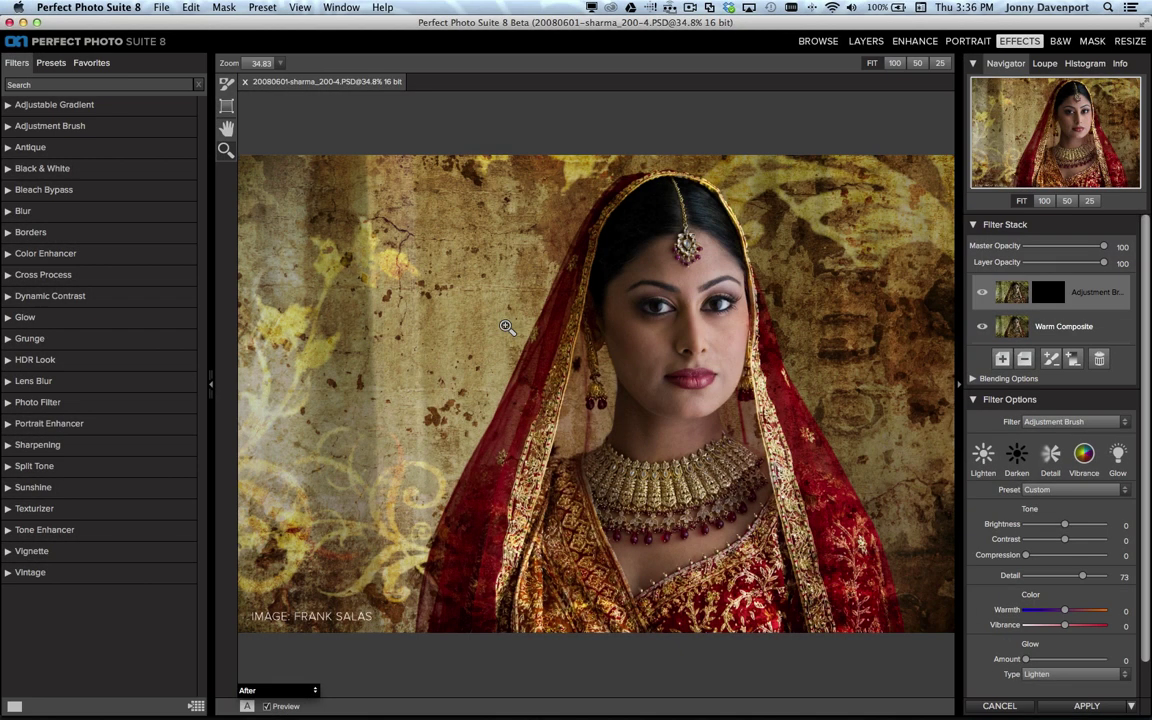
{"action": "left_click_drag", "start_coordinate": [507, 330], "coordinate": [904, 607]}
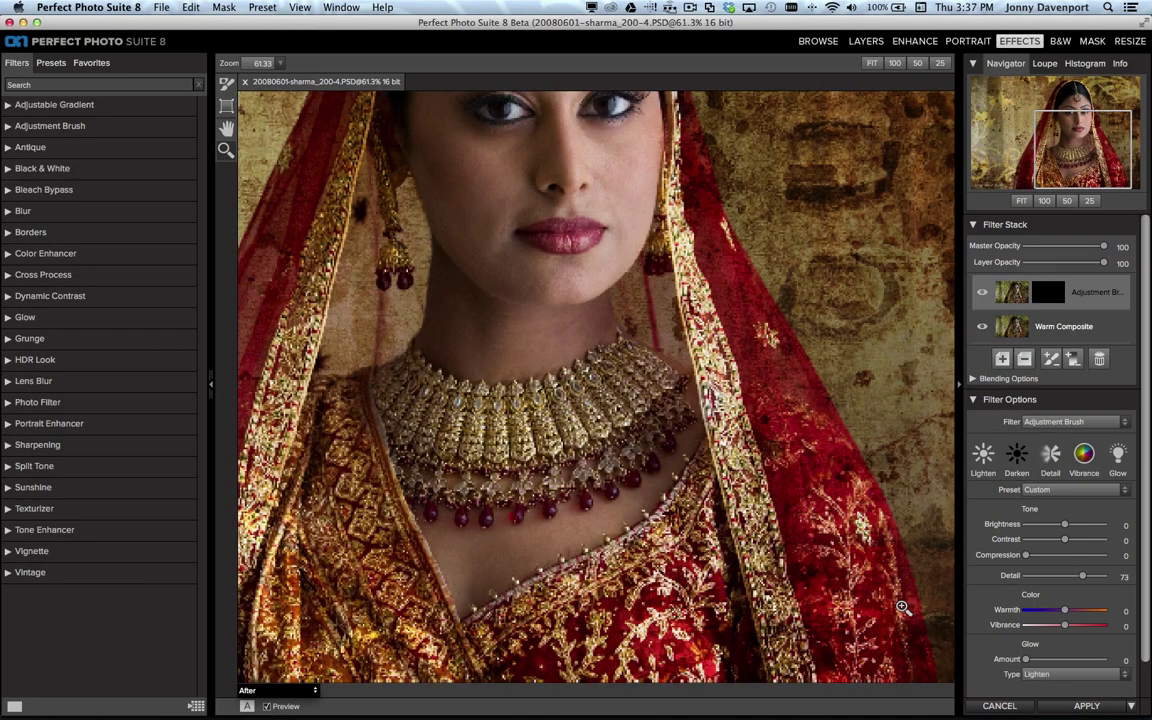
Paint Detail 73 over the necklace, the neckline and the left veil's gold border
{"action": "key", "text": "b"}
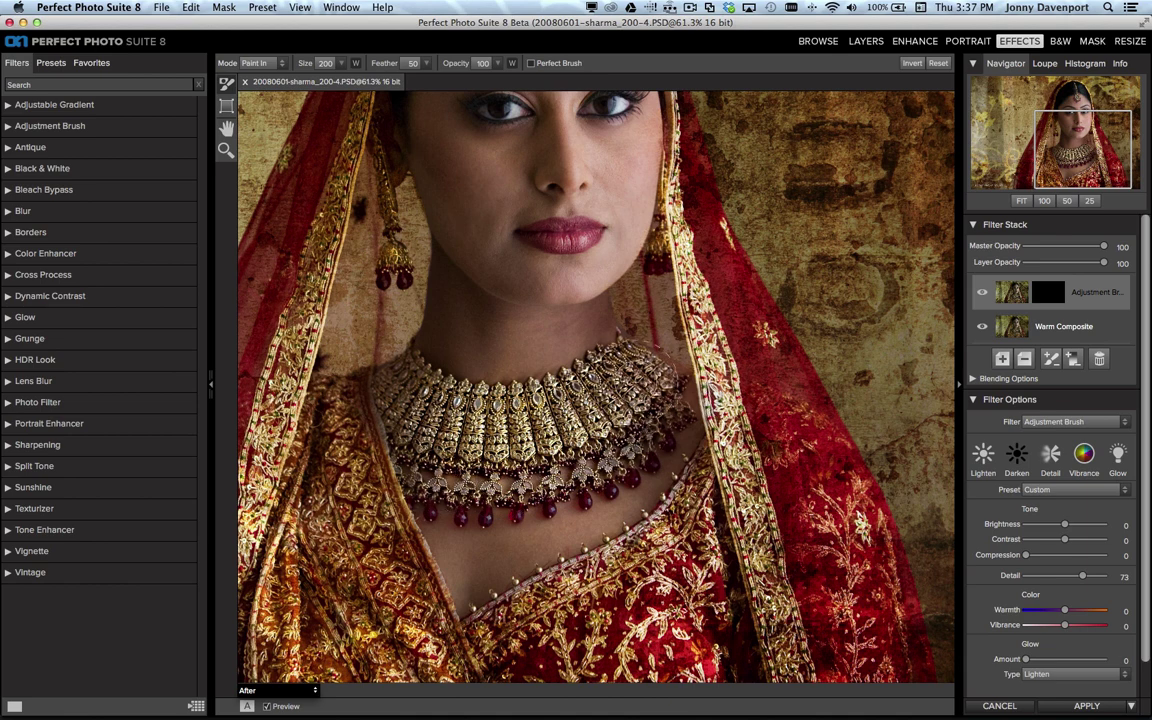
{"action": "mouse_move", "coordinate": [600, 360]}
{"action": "left_mouse_down"}
{"action": "mouse_move", "coordinate": [555, 338]}
{"action": "mouse_move", "coordinate": [605, 295]}
{"action": "mouse_move", "coordinate": [660, 215]}
{"action": "mouse_move", "coordinate": [630, 300]}
{"action": "mouse_move", "coordinate": [662, 475]}
{"action": "mouse_move", "coordinate": [710, 608]}
{"action": "left_mouse_up"}
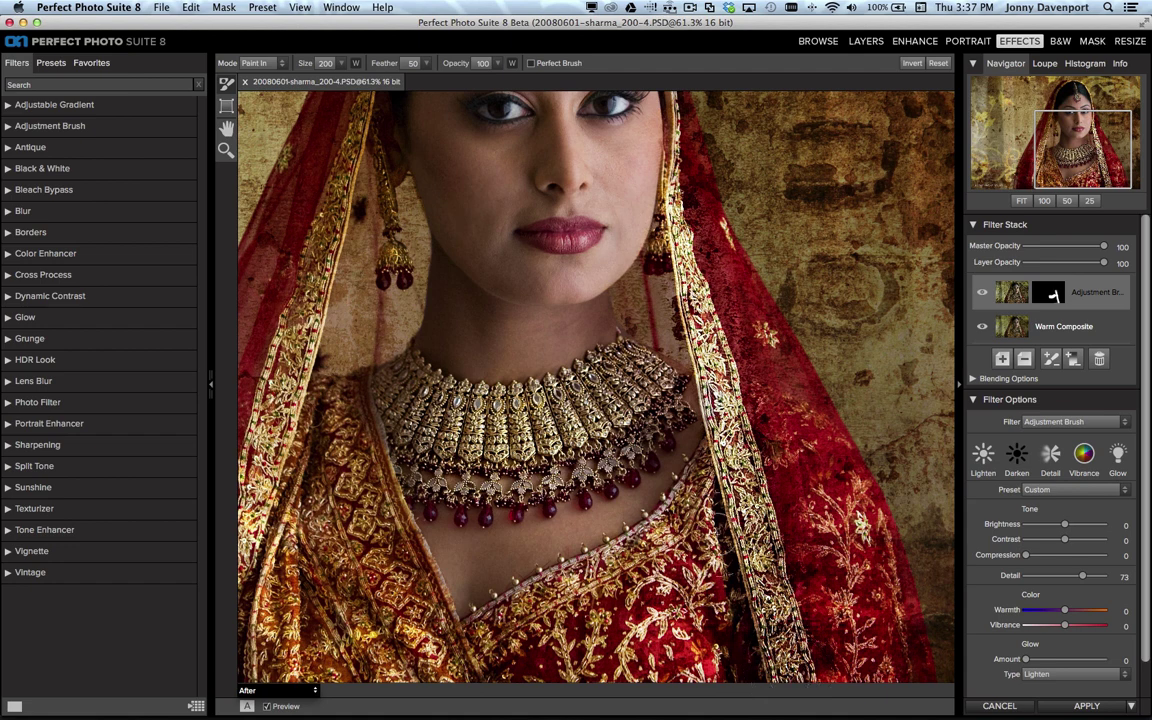
{"action": "mouse_move", "coordinate": [648, 465]}
{"action": "left_mouse_down"}
{"action": "mouse_move", "coordinate": [630, 445]}
{"action": "mouse_move", "coordinate": [595, 456]}
{"action": "mouse_move", "coordinate": [515, 546]}
{"action": "mouse_move", "coordinate": [405, 578]}
{"action": "mouse_move", "coordinate": [370, 488]}
{"action": "mouse_move", "coordinate": [310, 420]}
{"action": "mouse_move", "coordinate": [339, 448]}
{"action": "mouse_move", "coordinate": [314, 378]}
{"action": "mouse_move", "coordinate": [330, 460]}
{"action": "mouse_move", "coordinate": [408, 672]}
{"action": "mouse_move", "coordinate": [261, 440]}
{"action": "mouse_move", "coordinate": [285, 585]}
{"action": "mouse_move", "coordinate": [332, 597]}
{"action": "mouse_move", "coordinate": [566, 556]}
{"action": "mouse_move", "coordinate": [505, 608]}
{"action": "mouse_move", "coordinate": [646, 575]}
{"action": "mouse_move", "coordinate": [760, 432]}
{"action": "mouse_move", "coordinate": [633, 232]}
{"action": "mouse_move", "coordinate": [819, 686]}
{"action": "left_mouse_up"}
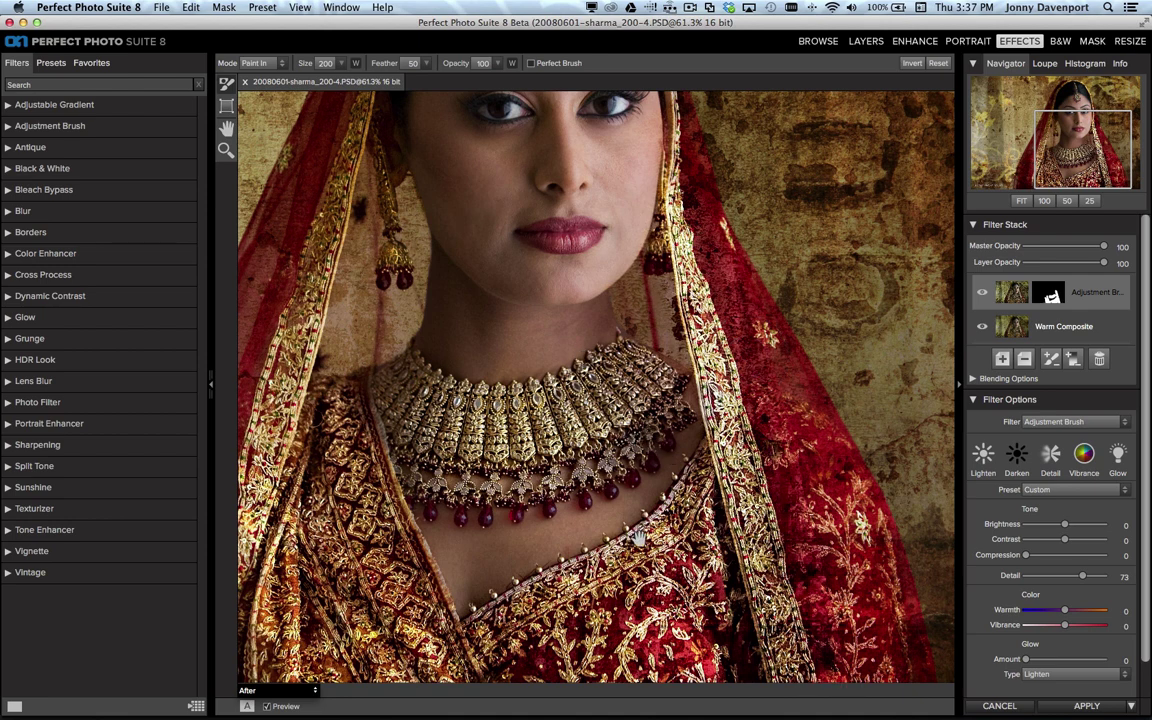
{"action": "left_click_drag", "start_coordinate": [638, 538], "coordinate": [693, 715]}
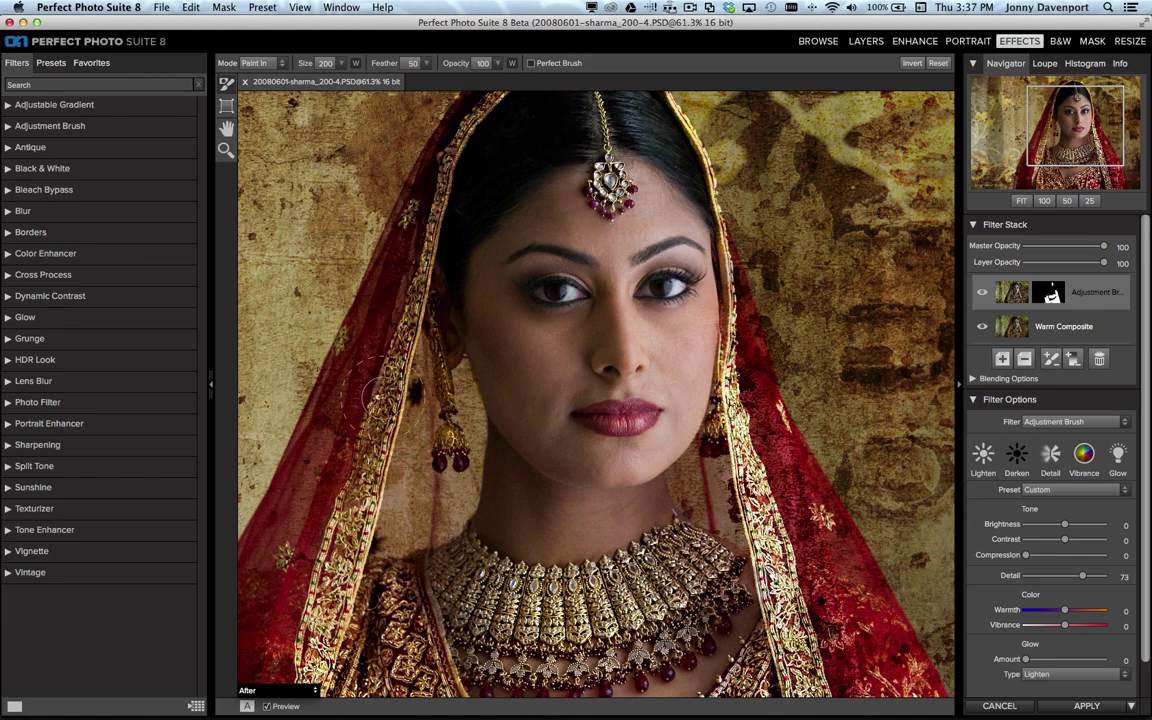
{"action": "mouse_move", "coordinate": [373, 391]}
{"action": "left_mouse_down"}
{"action": "mouse_move", "coordinate": [310, 605]}
{"action": "mouse_move", "coordinate": [338, 560]}
{"action": "mouse_move", "coordinate": [360, 590]}
{"action": "left_mouse_up"}
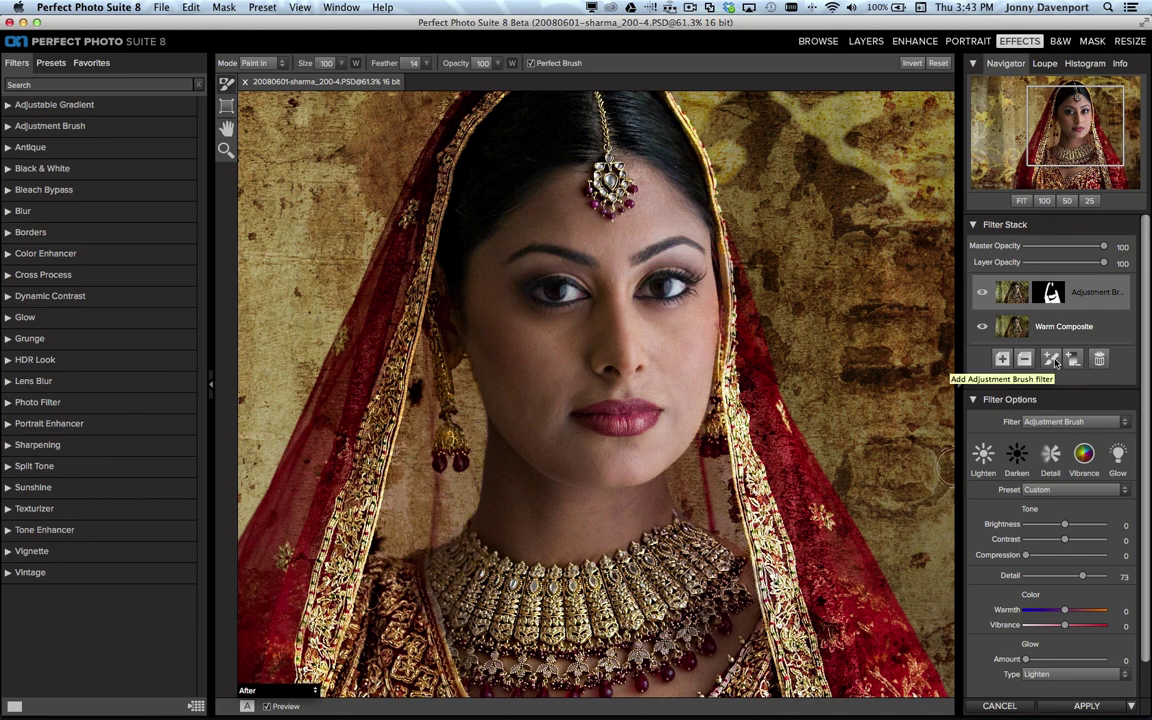
Add a second Adjustment Brush layer and a new empty layer, then fit the image to view
{"action": "left_click", "coordinate": [1051, 358]}
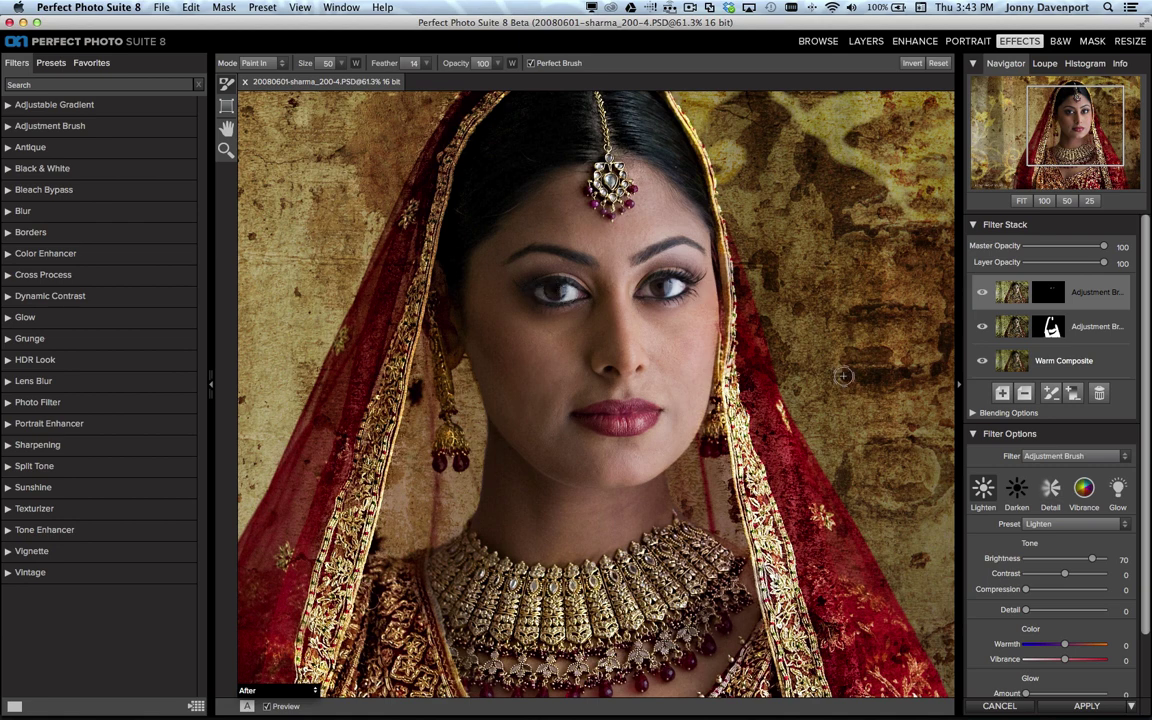
{"action": "left_click", "coordinate": [1002, 394]}
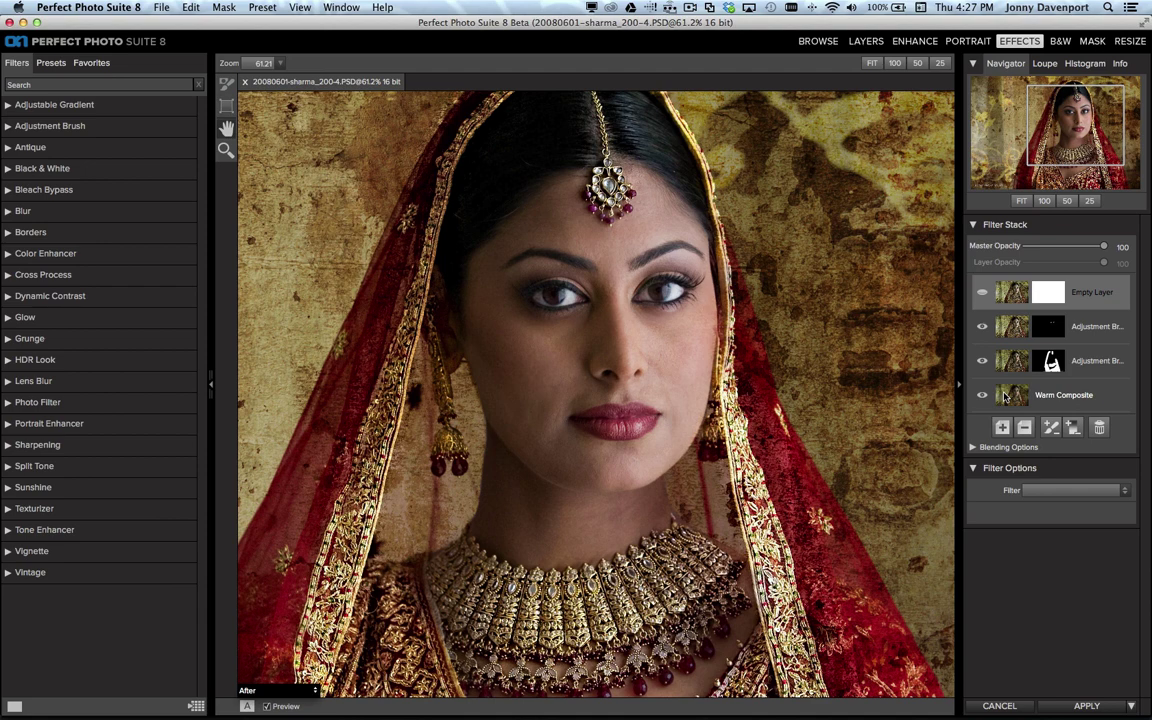
{"action": "key", "text": "super+0"}
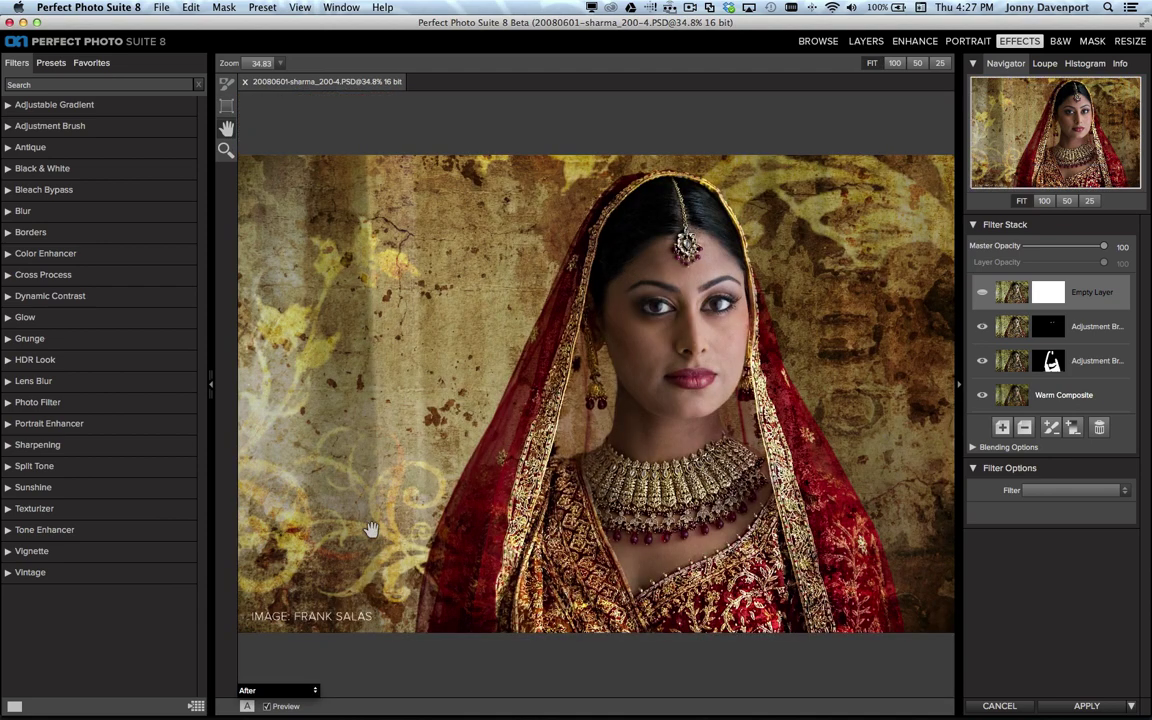
Apply a Big Softy vignette with a repositioned centre and size reduced from 35 to 20
{"action": "left_click", "coordinate": [8, 552]}
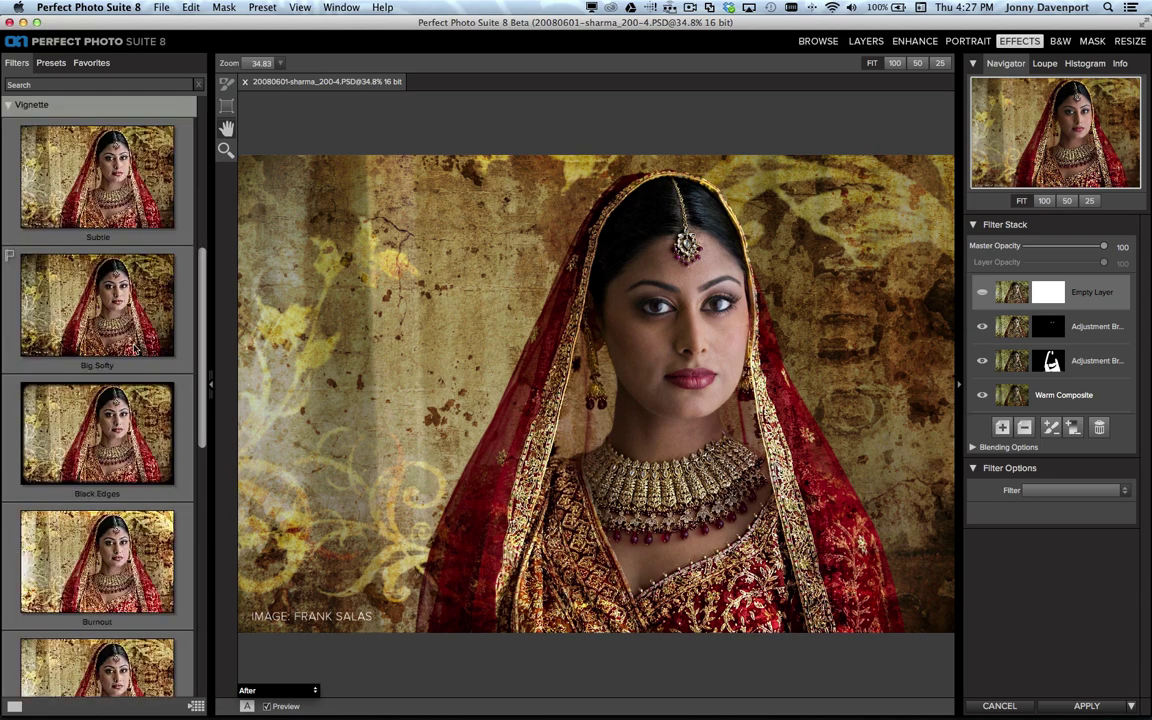
{"action": "left_click", "coordinate": [118, 314]}
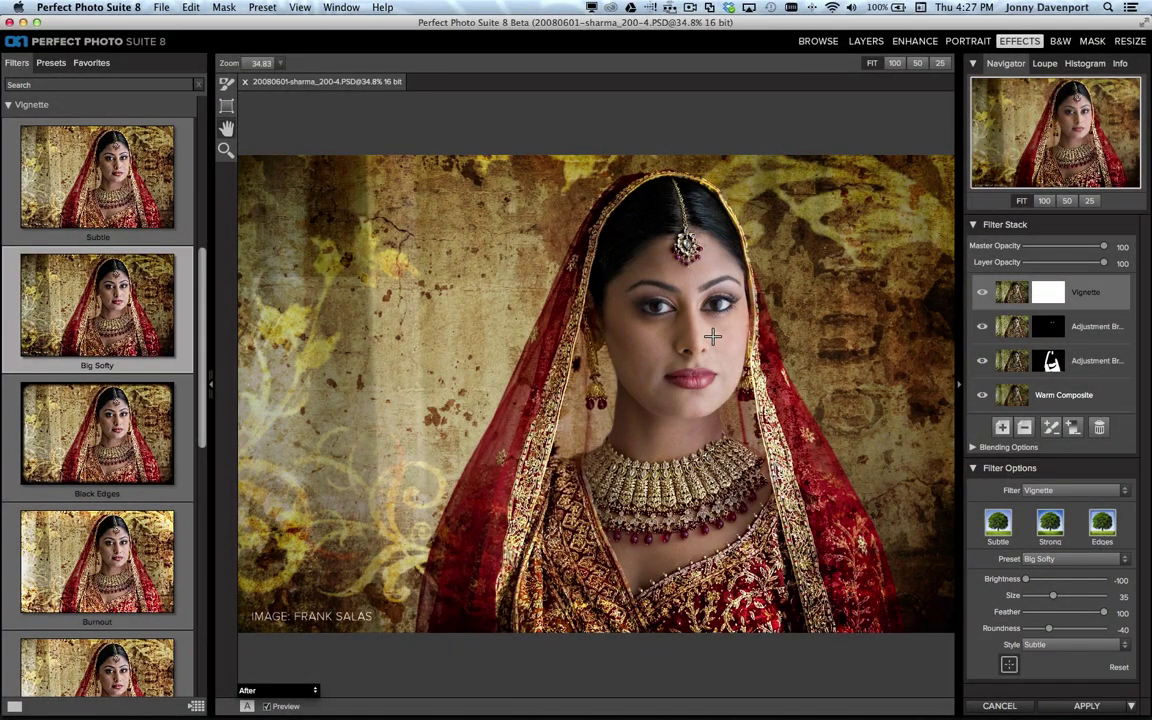
{"action": "left_click", "coordinate": [712, 337]}
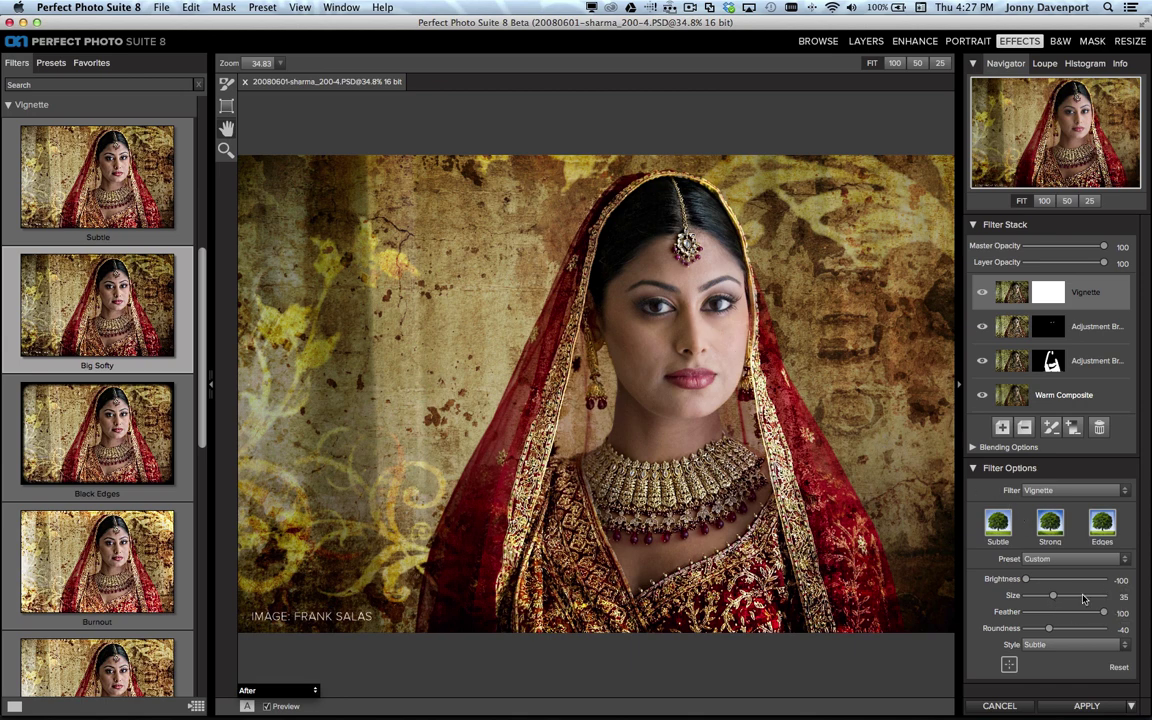
{"action": "left_click_drag", "start_coordinate": [1052, 595], "coordinate": [1041, 597]}
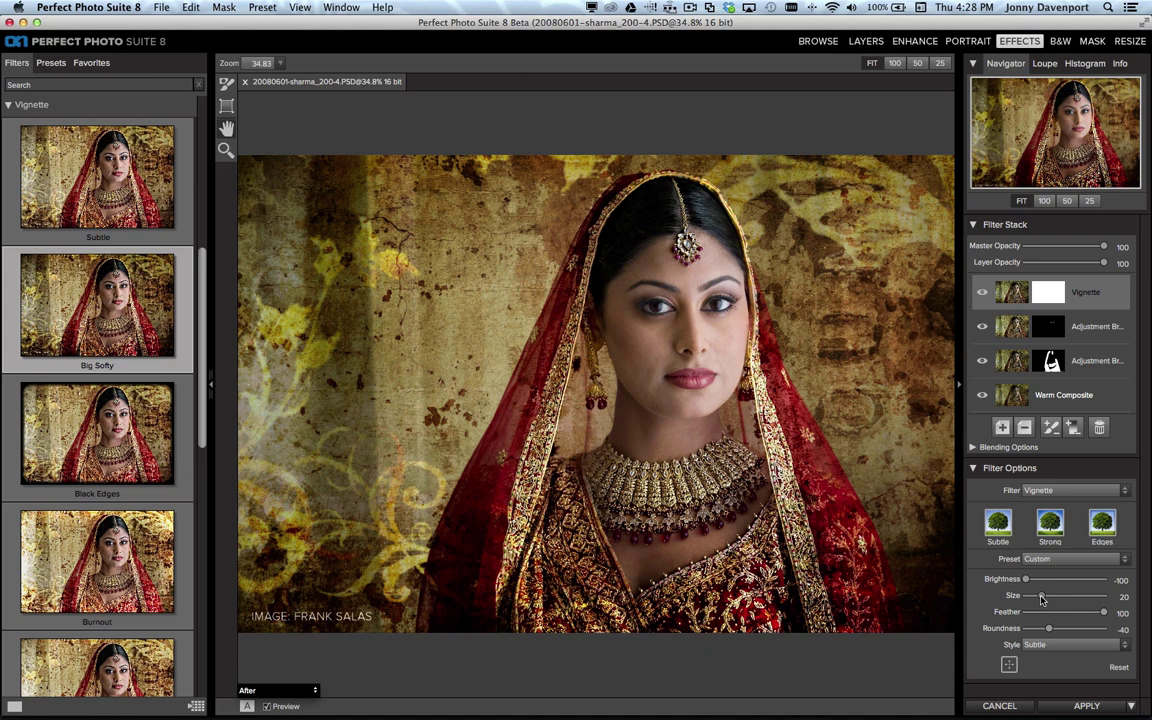
{"action": "left_click", "coordinate": [1088, 706]}
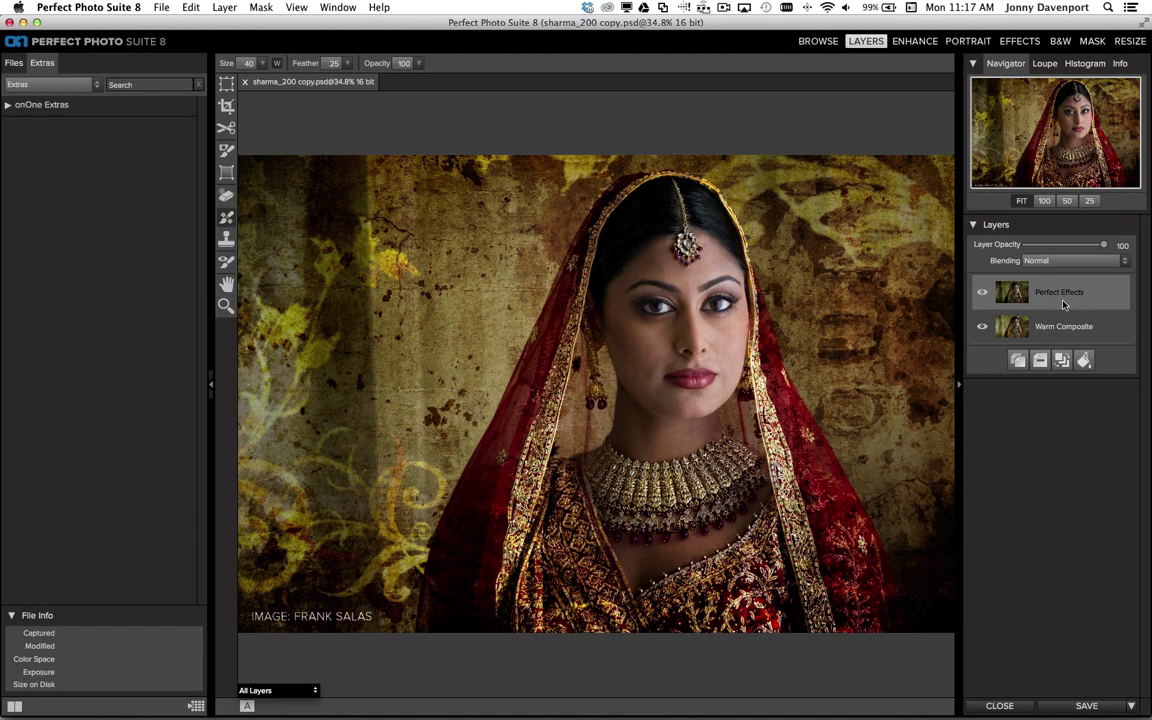
Toggle the Perfect Effects layer to compare before and after, then close the document
{"action": "left_click", "coordinate": [982, 293]}
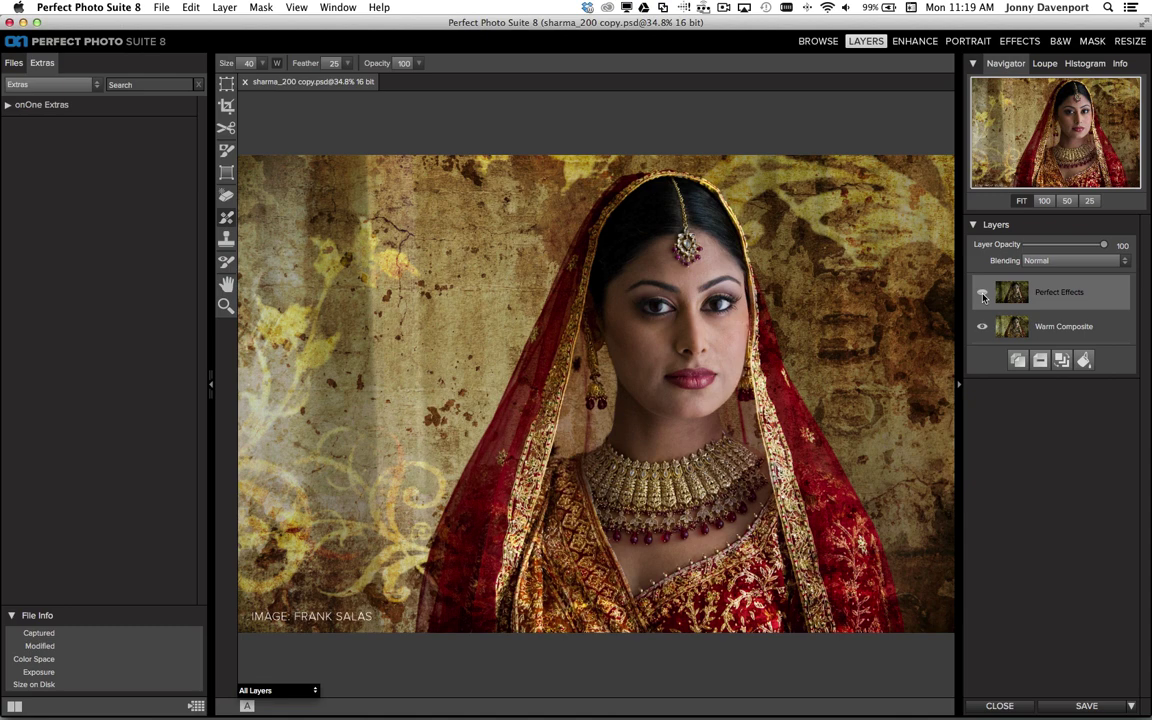
{"action": "left_click", "coordinate": [983, 295]}
{"action": "left_click", "coordinate": [983, 295]}
{"action": "left_click", "coordinate": [983, 295]}
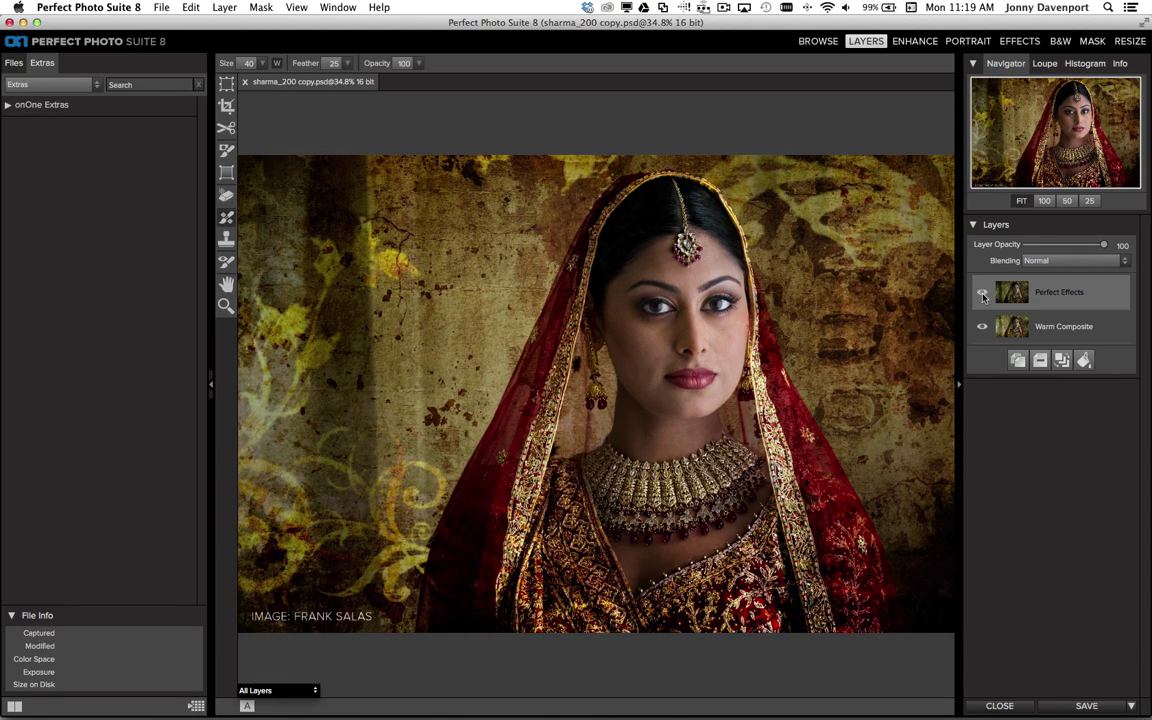
{"action": "left_click", "coordinate": [999, 706]}
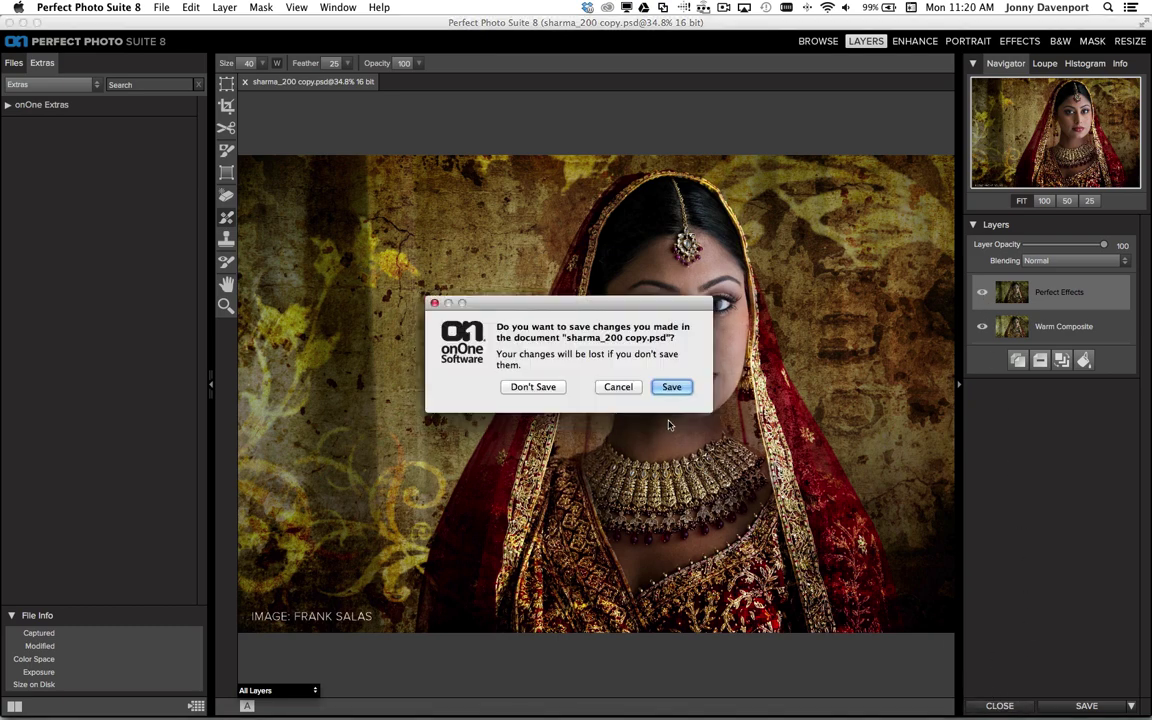
Save sharma_200 copy.psd and view it full-size in Browse, then advance to sharma_200.psd
{"action": "left_click", "coordinate": [671, 387]}
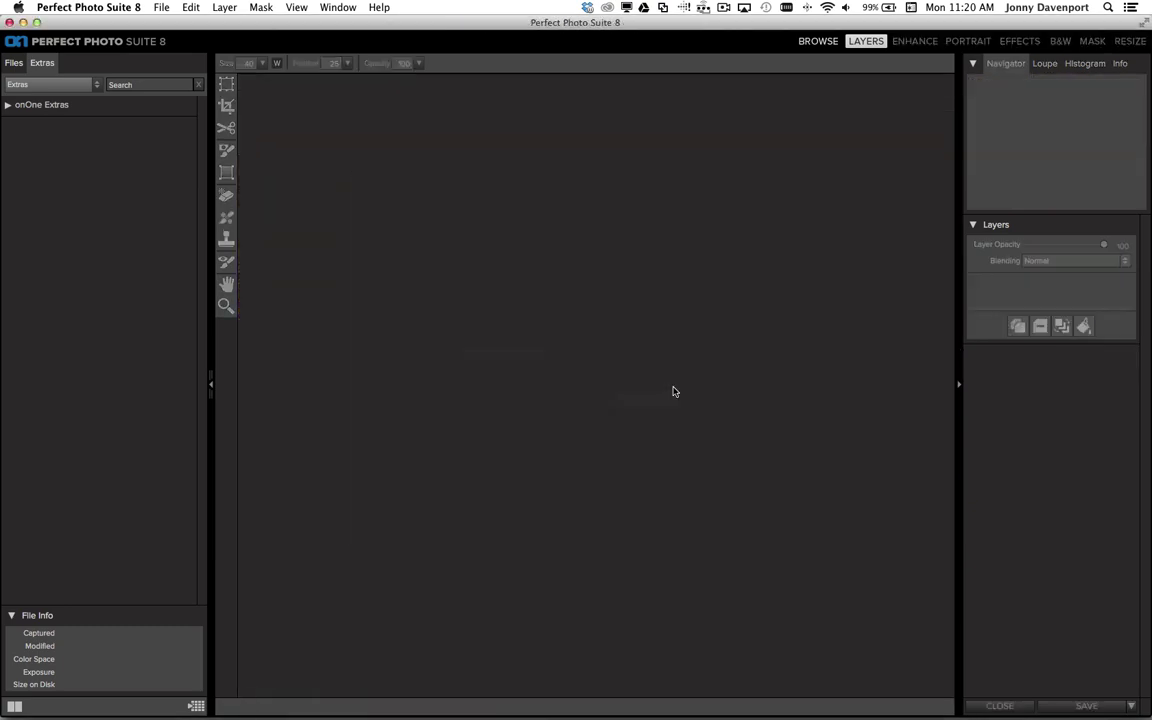
{"action": "left_click", "coordinate": [818, 41]}
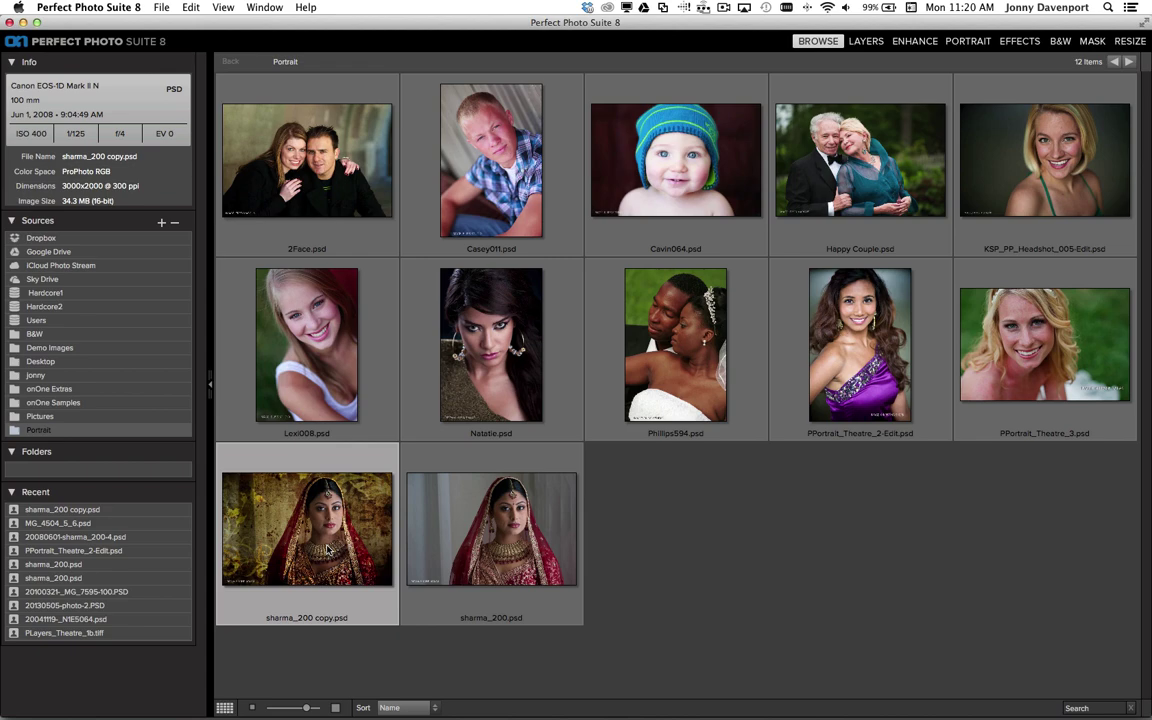
{"action": "double_click", "coordinate": [326, 549]}
{"action": "key", "text": "Right"}
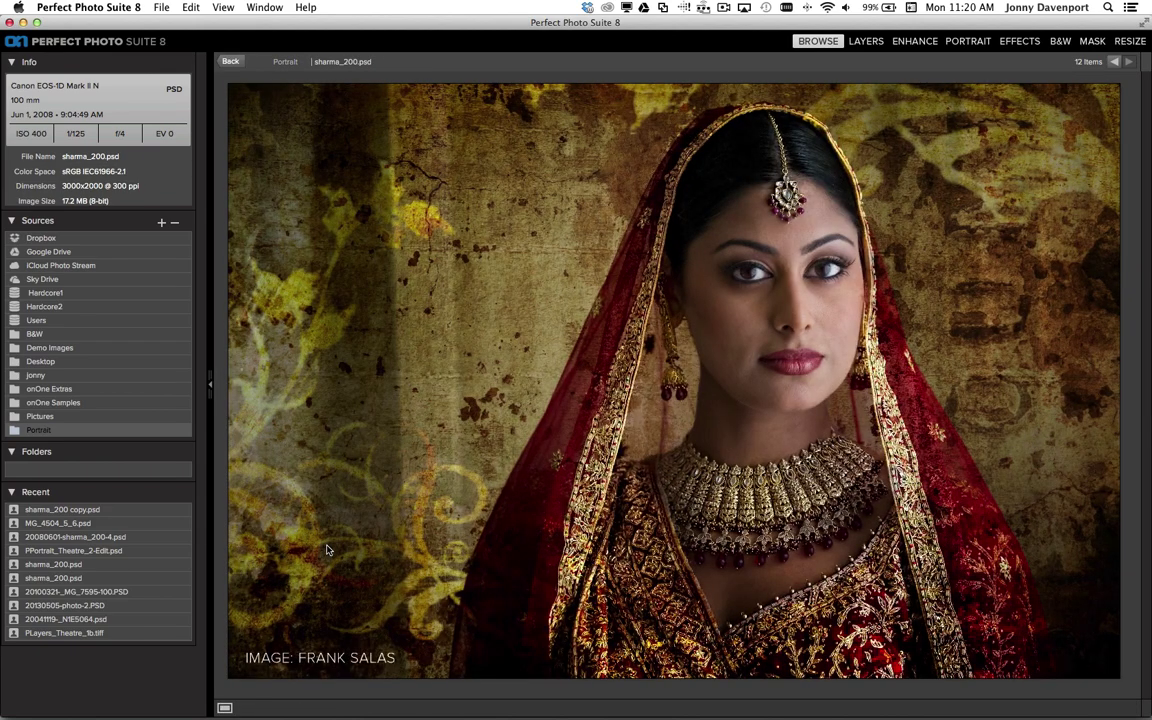